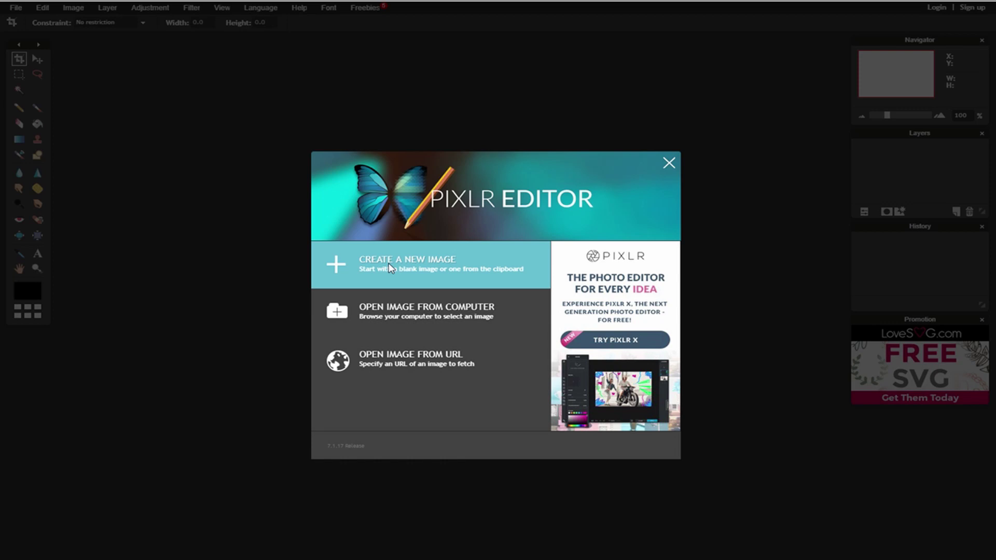
# Step: Open the New image dialog from Pixlr's start screen
pyautogui.click(390, 268)
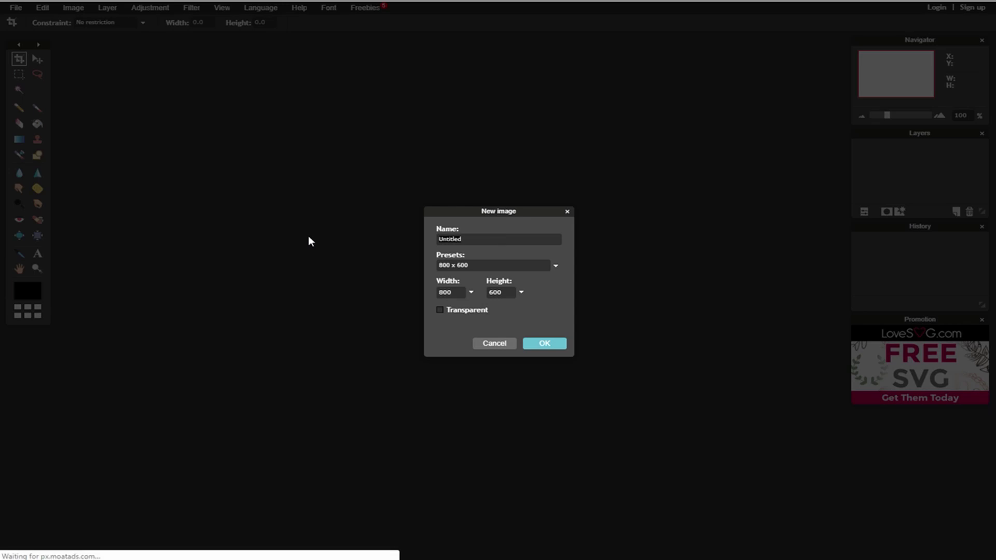
# Step: Create a transparent Movie 1080p (1920 x 1080) image named 'Transition Background'
pyautogui.write('Transition Backgroun')
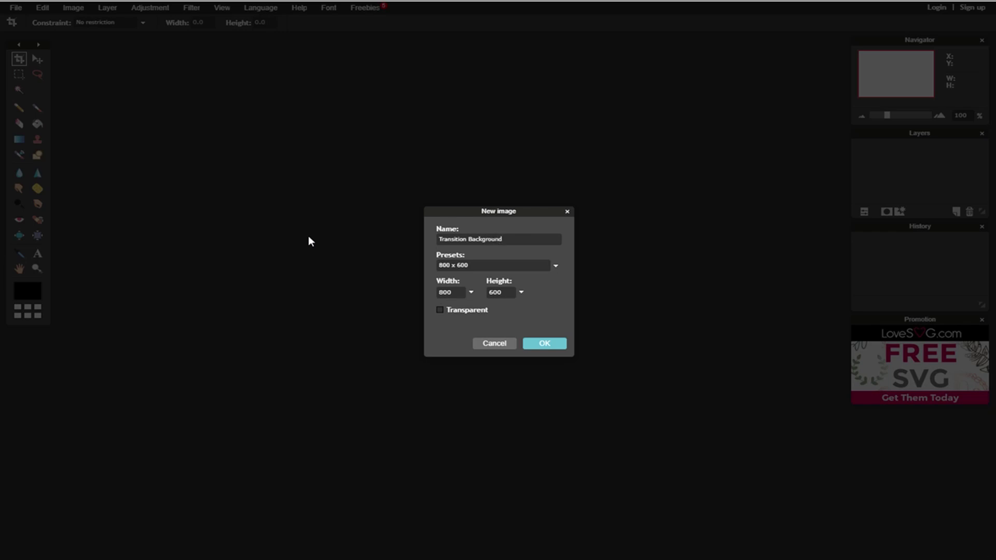
pyautogui.click(555, 266)
pyautogui.scroll(-5, 544, 321)
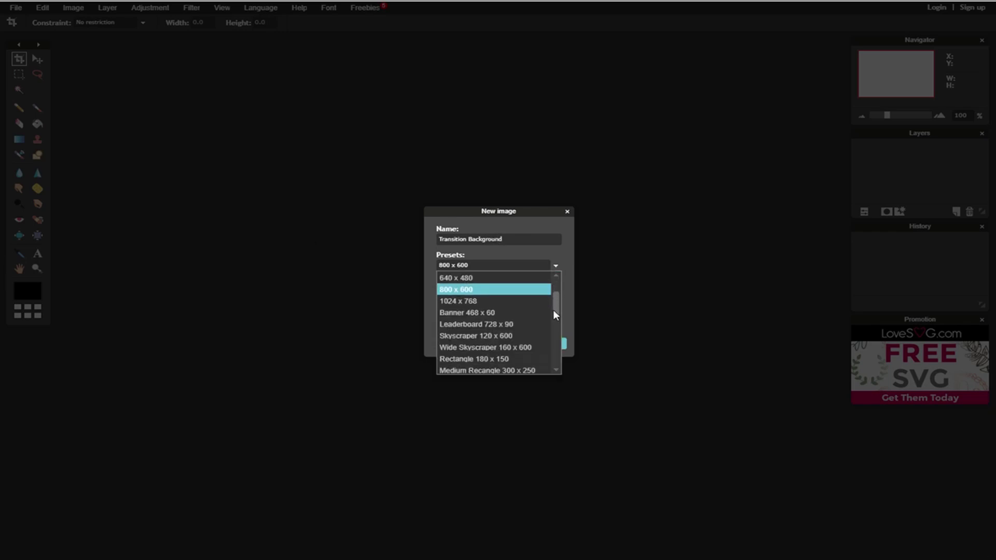
pyautogui.click(527, 369)
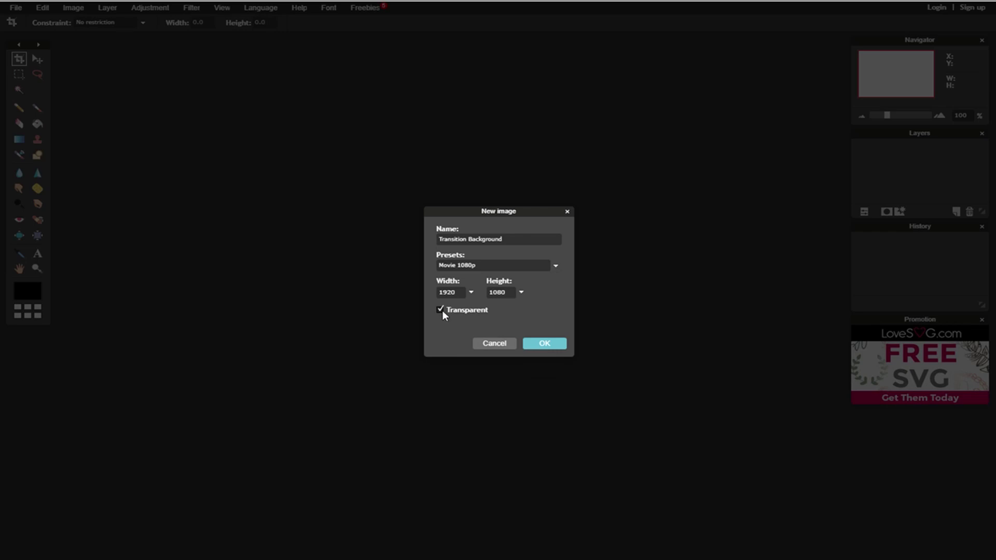
pyautogui.click(542, 344)
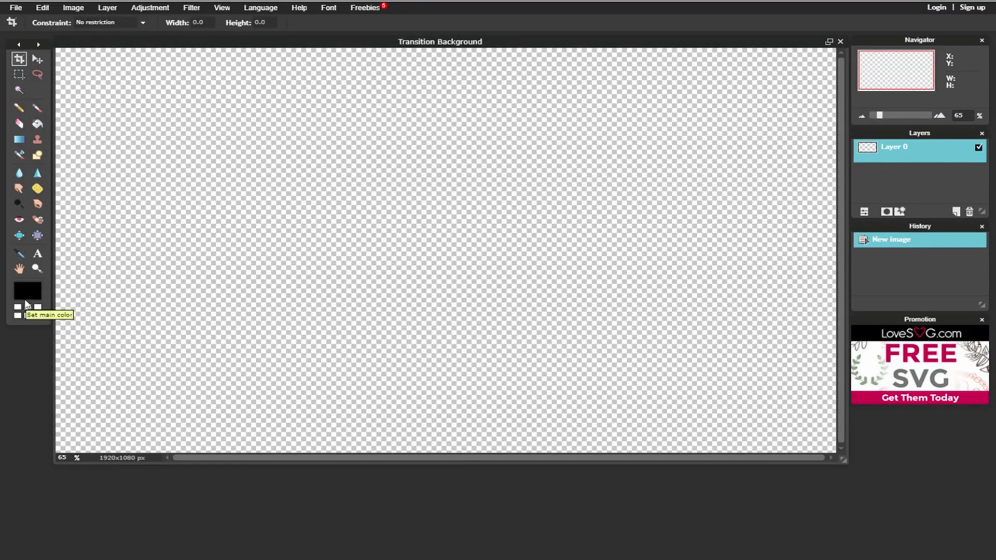
# Step: Open the wolf logo image from the Desktop's Youtube Graphics folder
pyautogui.click(16, 8)
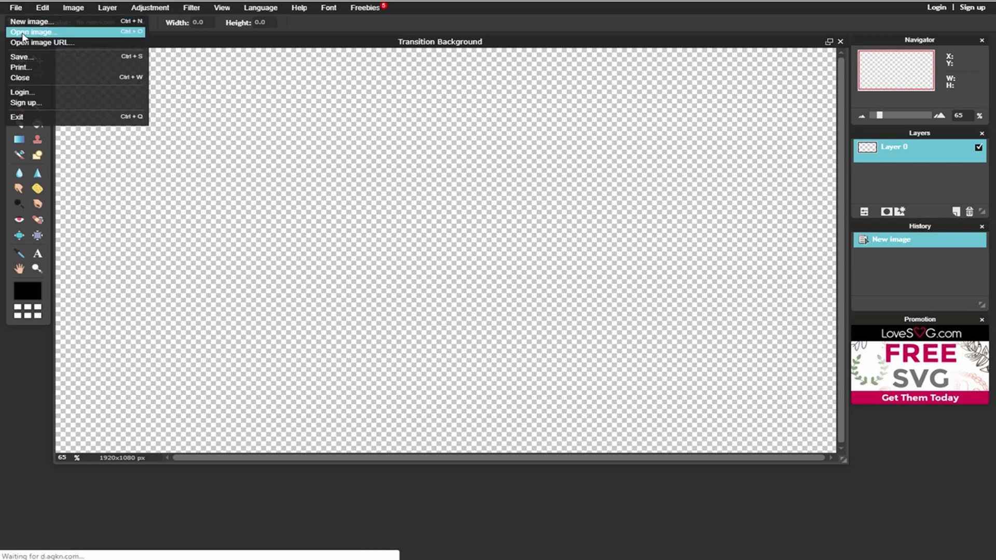
pyautogui.click(23, 34)
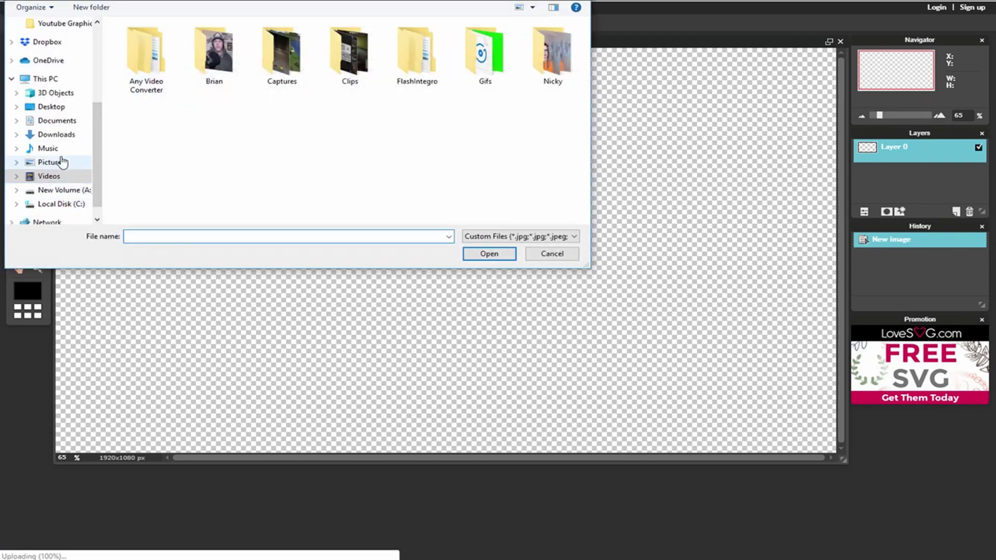
pyautogui.click(60, 106)
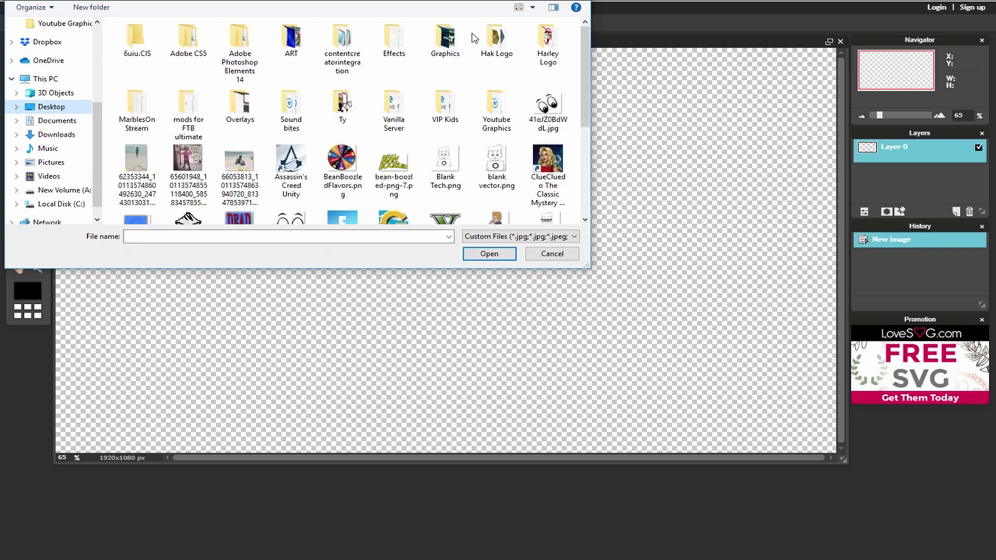
pyautogui.doubleClick(512, 121)
pyautogui.doubleClick(140, 52)
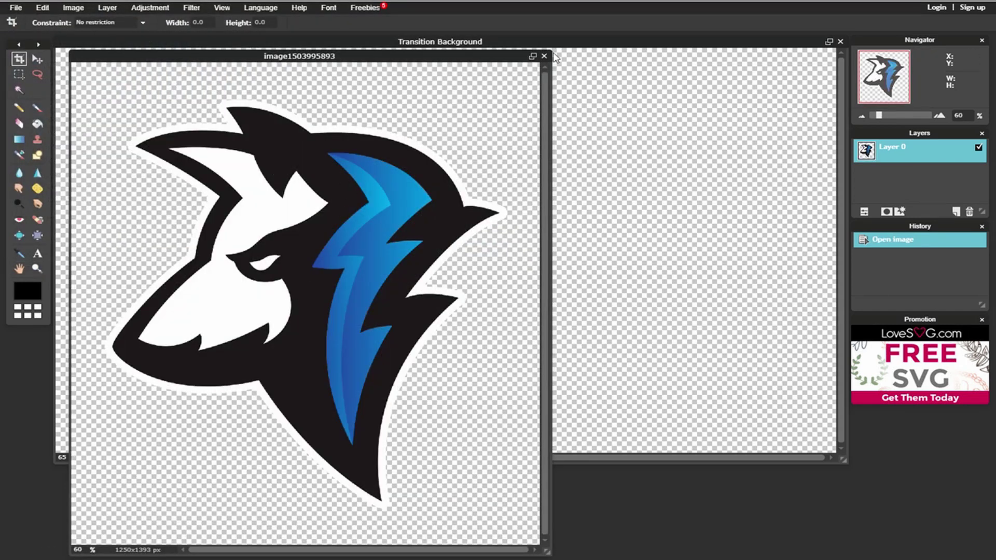
# Step: Sample the logo's lightning blue, set the main colour to white, then close the logo
pyautogui.click(19, 253)
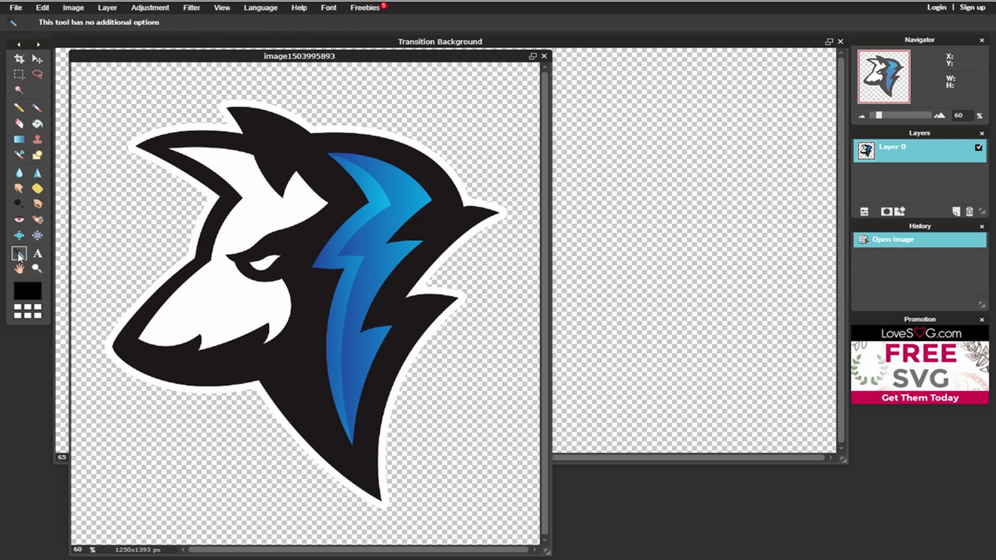
pyautogui.click(358, 243)
pyautogui.click(20, 307)
pyautogui.click(38, 315)
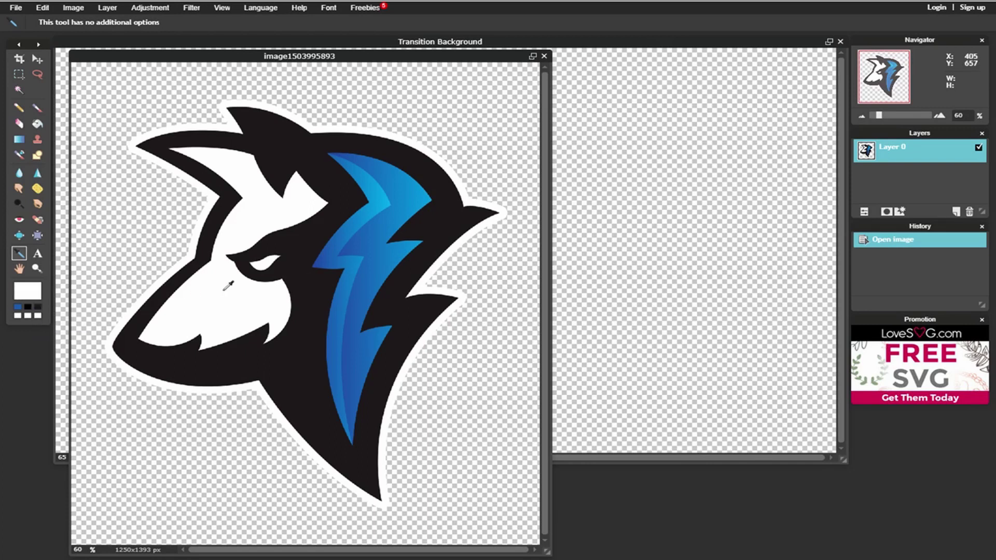
pyautogui.rightClick(28, 289)
pyautogui.click(29, 290)
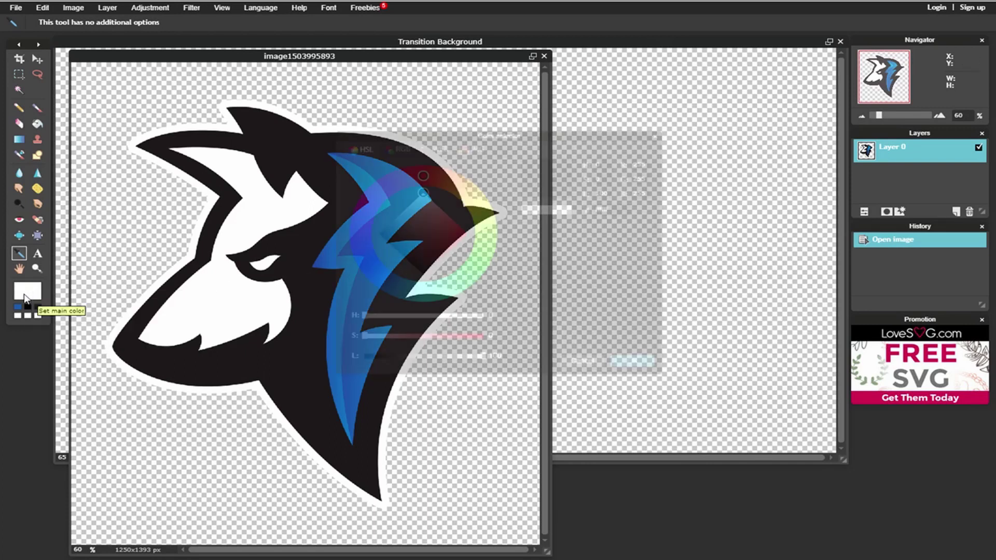
pyautogui.moveTo(434, 208)
pyautogui.mouseDown()
pyautogui.moveTo(417, 207)
pyautogui.moveTo(425, 192)
pyautogui.mouseUp()
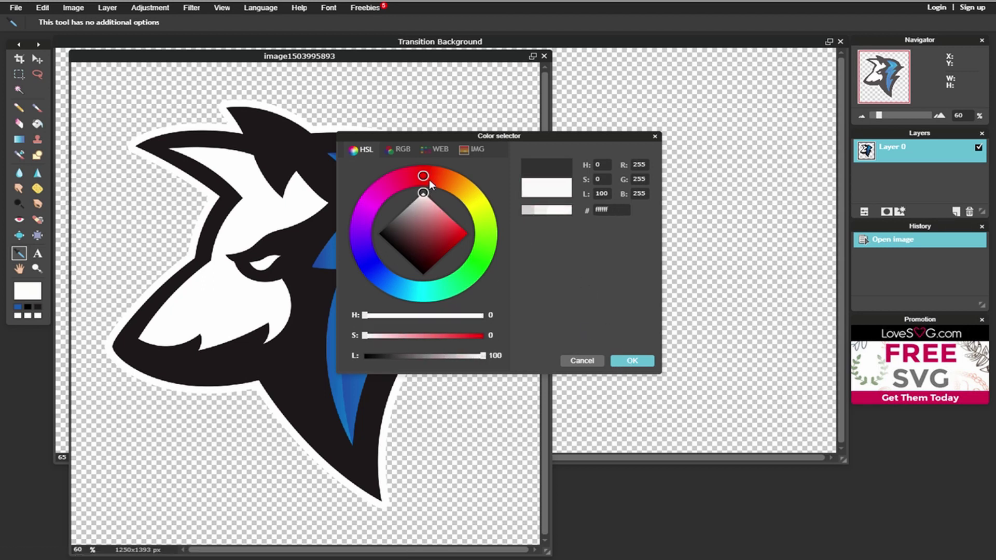
pyautogui.click(632, 361)
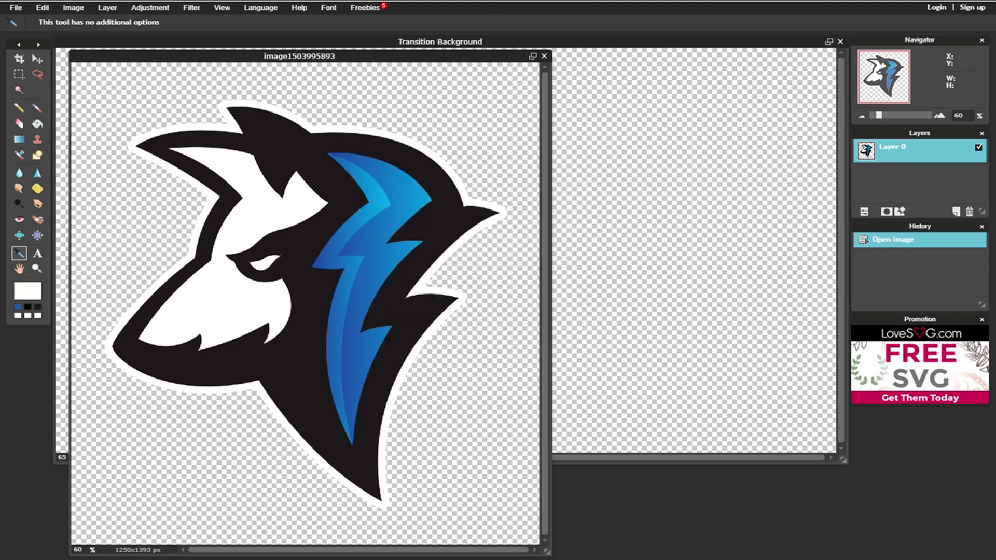
pyautogui.click(544, 56)
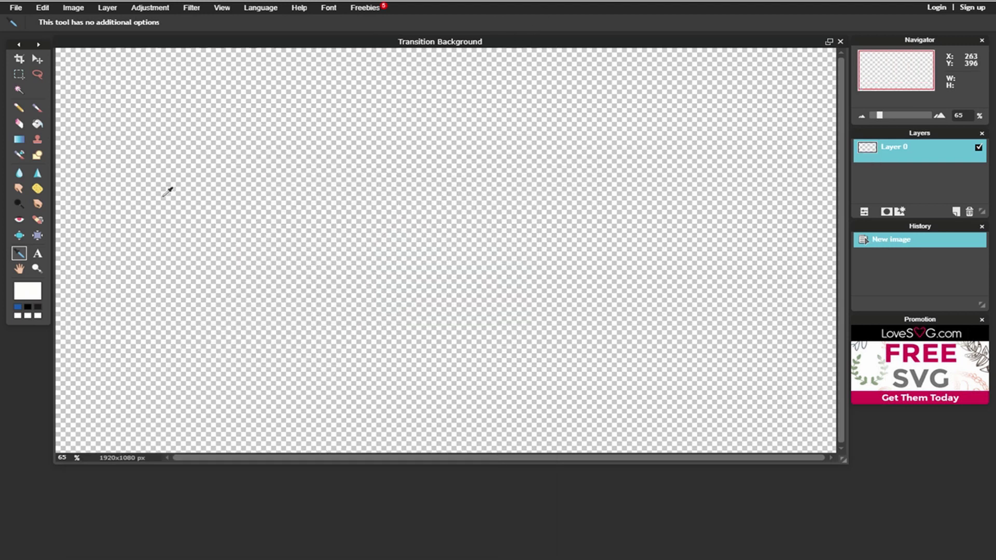
# Step: Fill Layer 0 with the sampled blue and add Layer 1 filled black
pyautogui.click(37, 125)
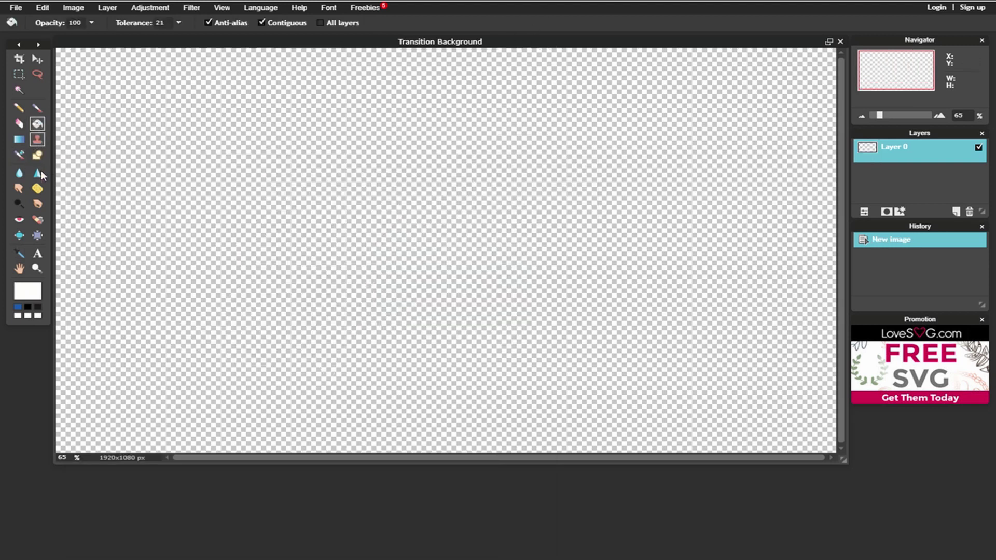
pyautogui.click(18, 309)
pyautogui.click(467, 262)
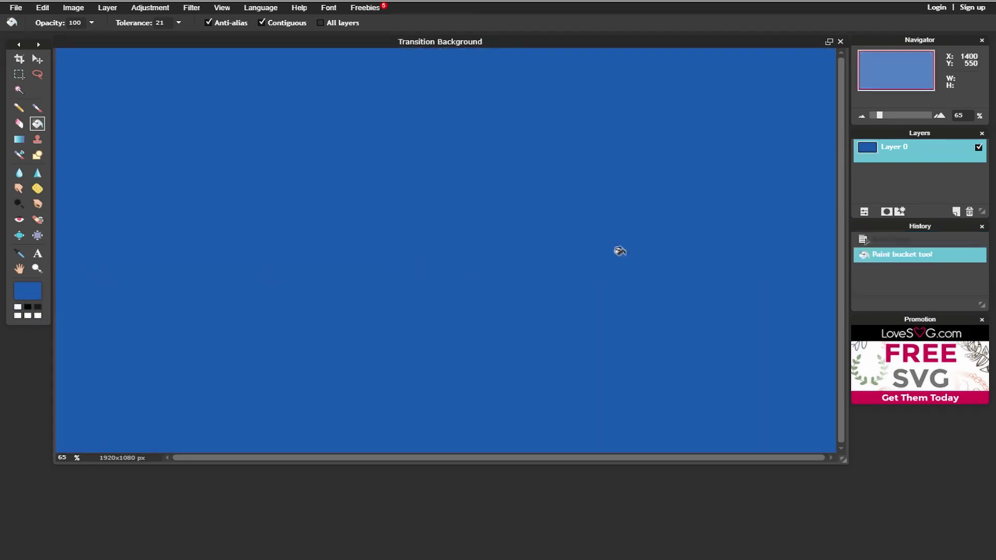
pyautogui.click(956, 212)
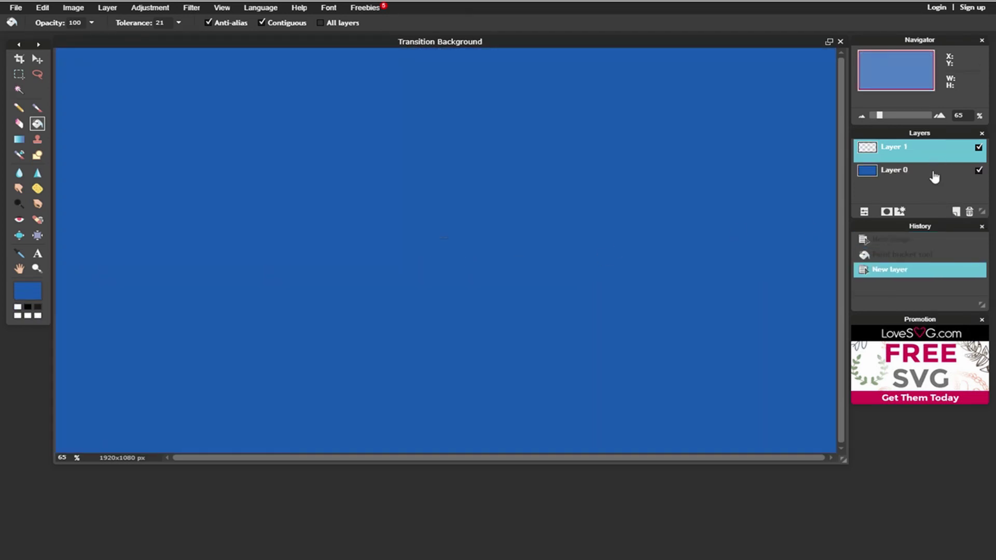
pyautogui.click(27, 308)
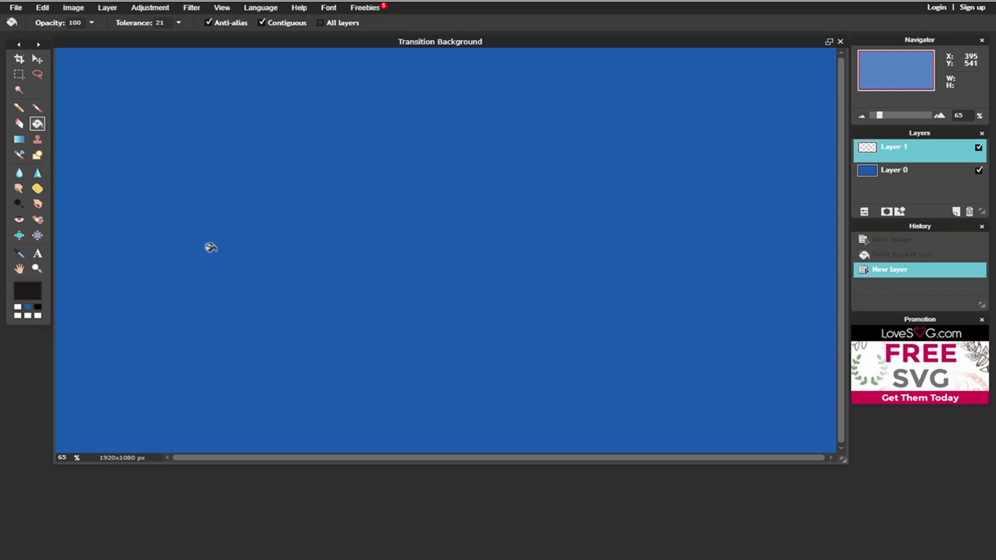
pyautogui.click(221, 240)
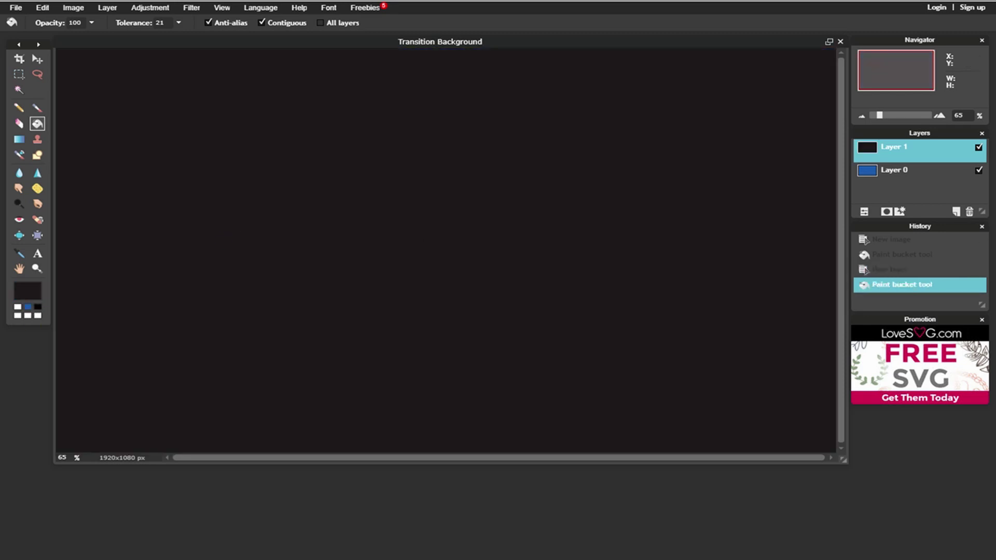
# Step: Add Layer 2 filled white, then hide Layers 2 and 1 so only blue shows
pyautogui.click(955, 212)
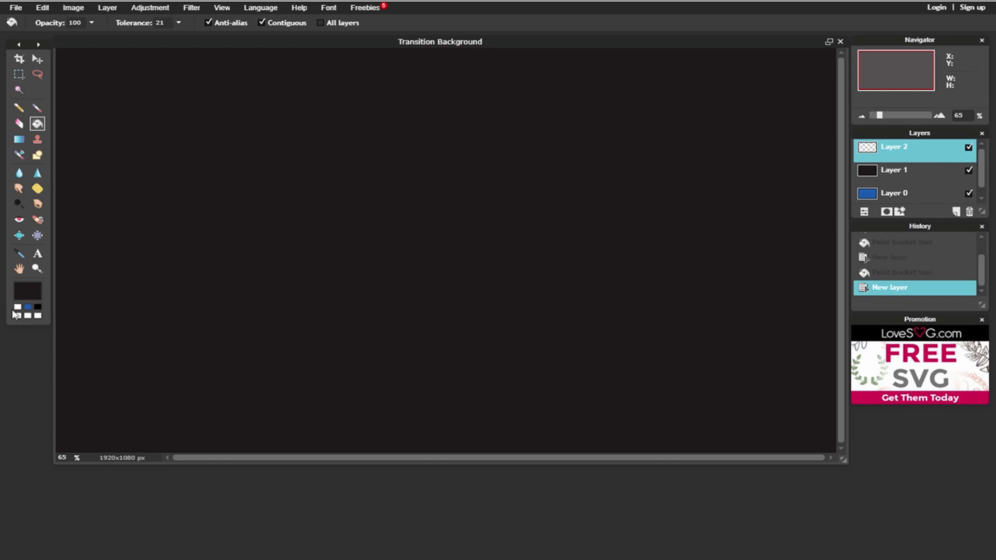
pyautogui.click(17, 307)
pyautogui.click(238, 259)
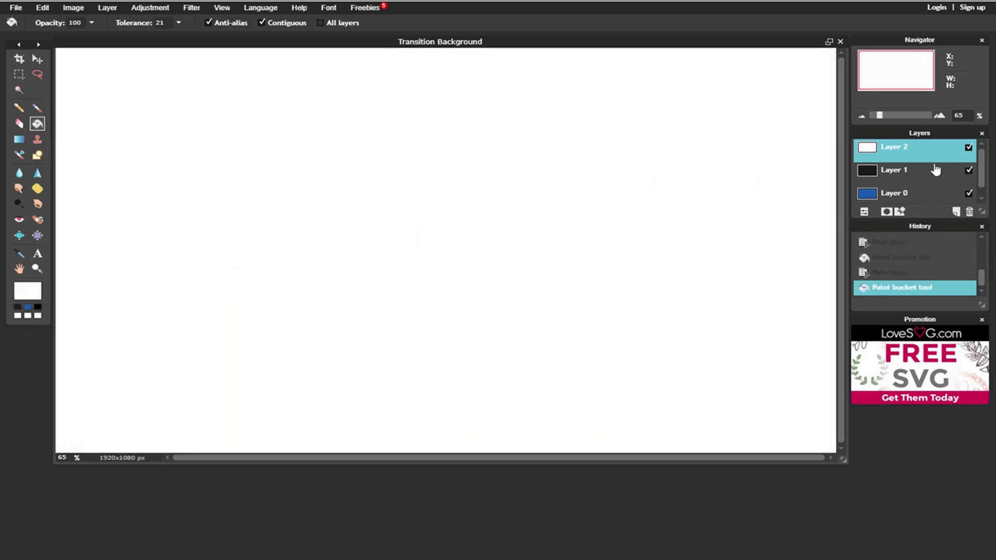
pyautogui.click(915, 196)
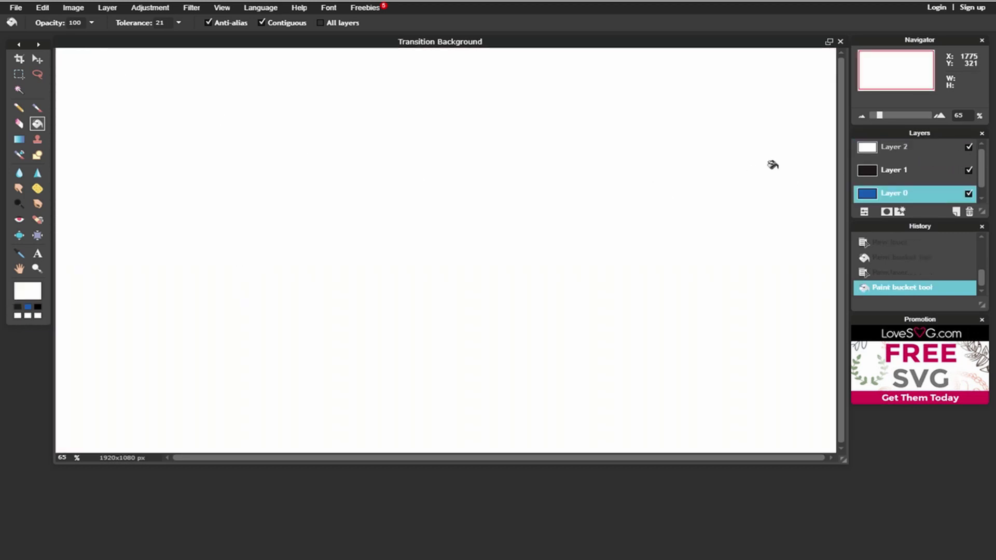
pyautogui.click(968, 147)
pyautogui.click(968, 171)
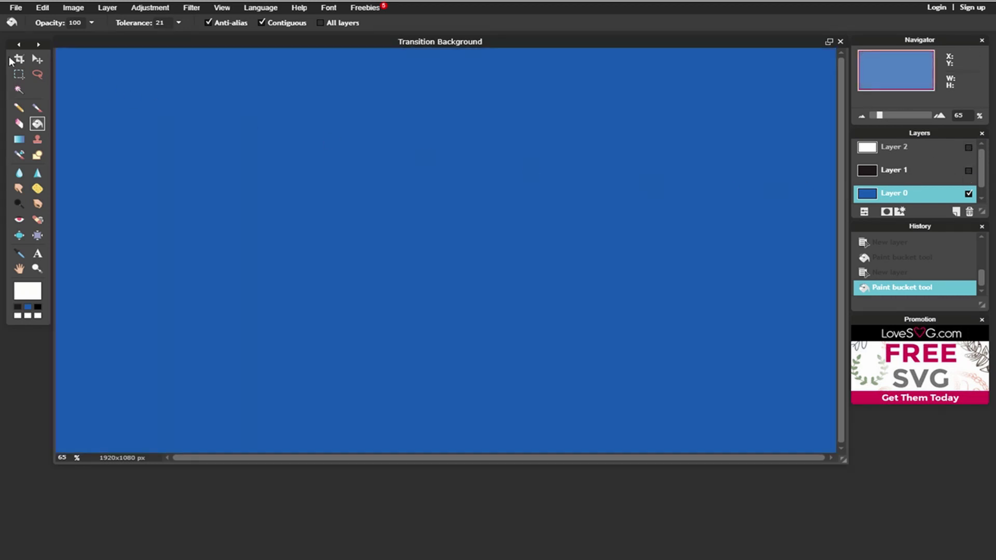
# Step: Free-distort blue Layer 0, shifting top-left corner right and bottom-right corner left; reshow Layer 1
pyautogui.click(36, 60)
pyautogui.click(54, 8)
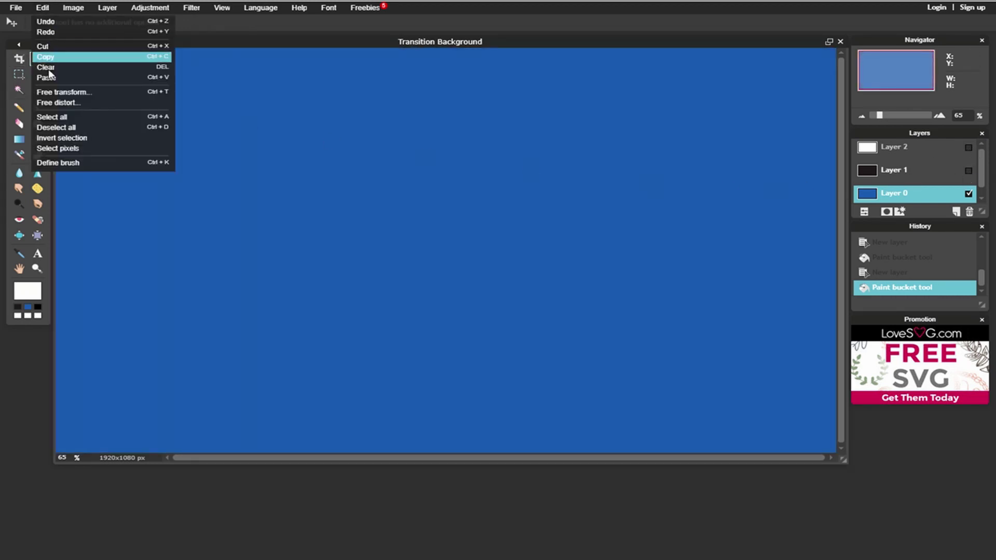
pyautogui.click(52, 101)
pyautogui.moveTo(56, 48); pyautogui.dragTo(117, 48)
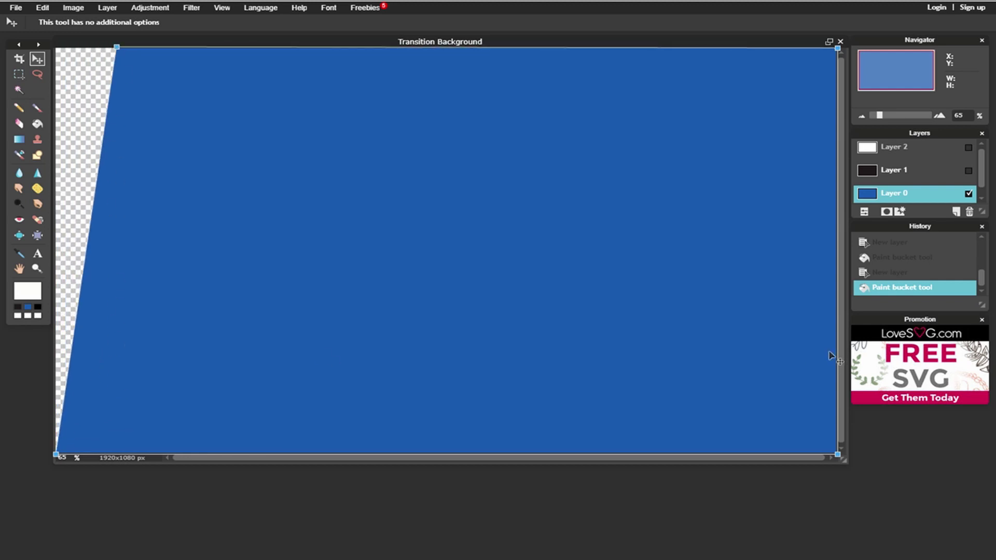
pyautogui.moveTo(840, 459); pyautogui.dragTo(770, 458)
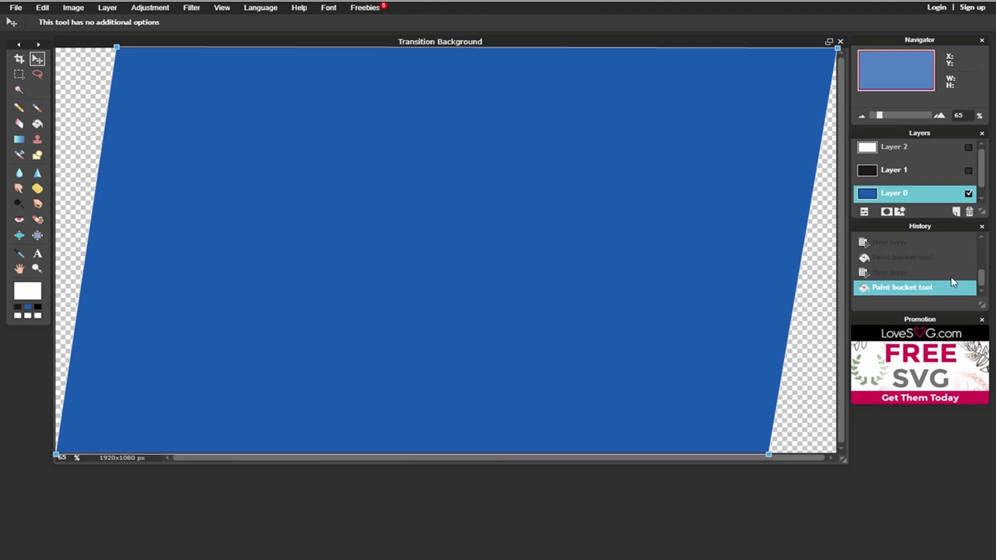
pyautogui.click(968, 171)
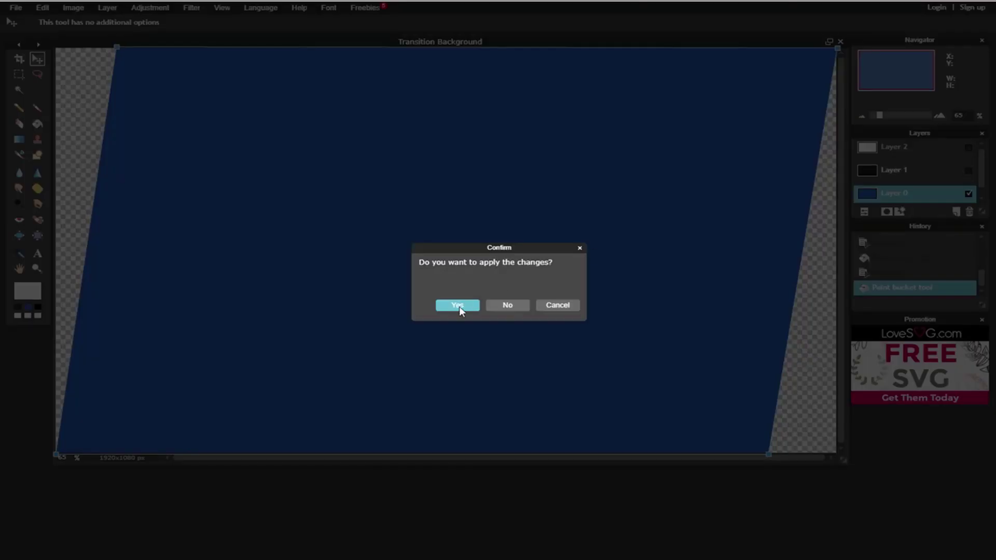
pyautogui.click(458, 305)
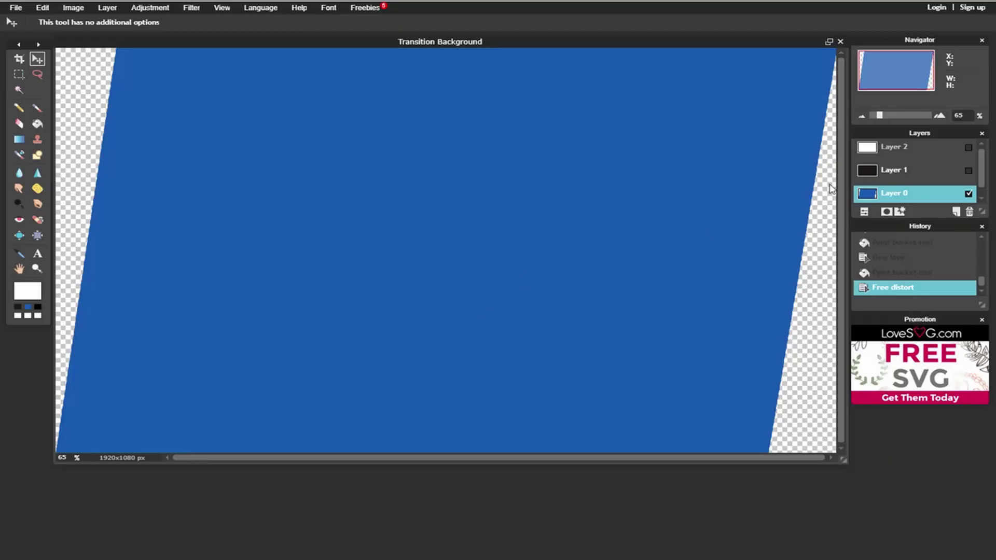
pyautogui.click(968, 171)
pyautogui.click(910, 176)
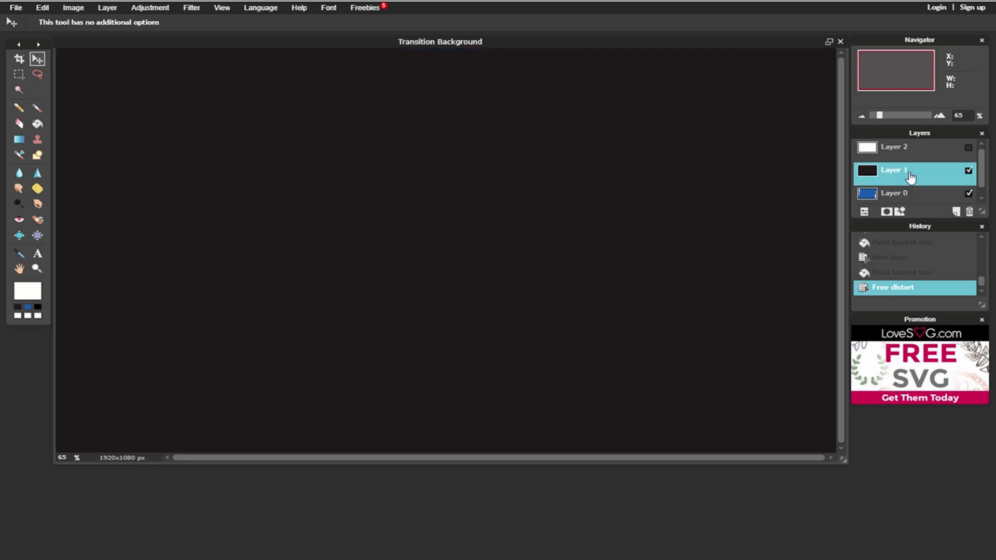
# Step: Free-distort black Layer 1 by pulling its corners inward, then select and show white Layer 2
pyautogui.click(46, 8)
pyautogui.click(54, 102)
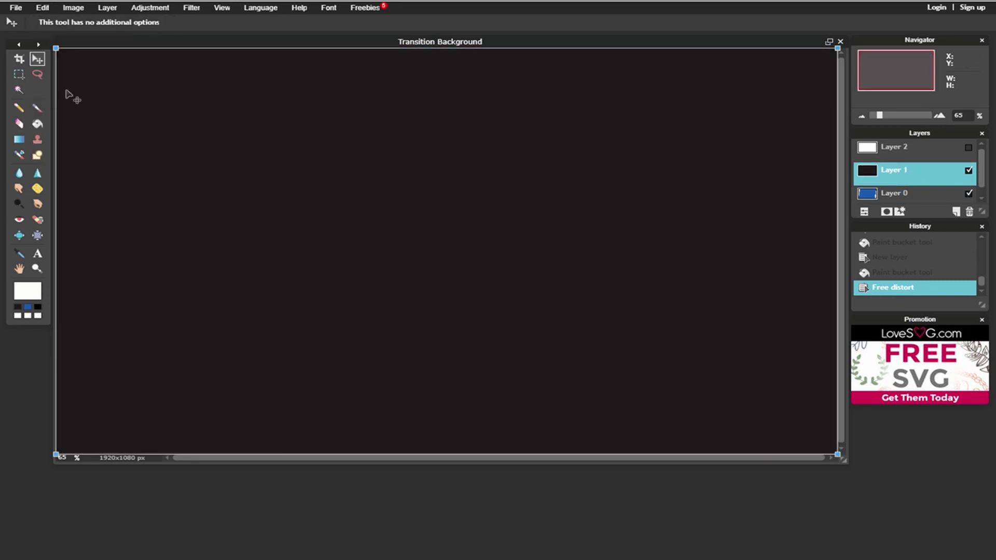
pyautogui.moveTo(56, 48); pyautogui.dragTo(153, 48)
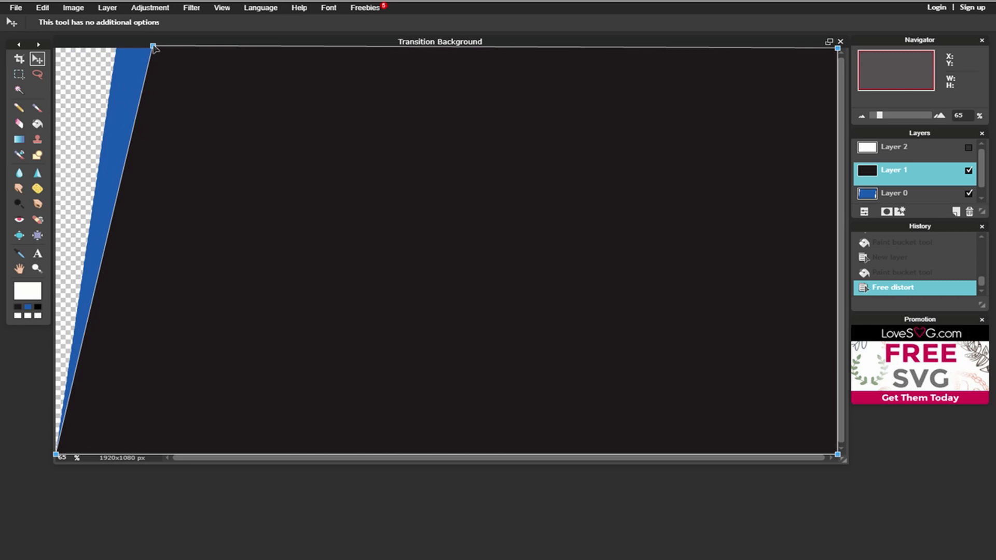
pyautogui.moveTo(57, 456); pyautogui.dragTo(62, 456)
pyautogui.moveTo(153, 46); pyautogui.dragTo(142, 45)
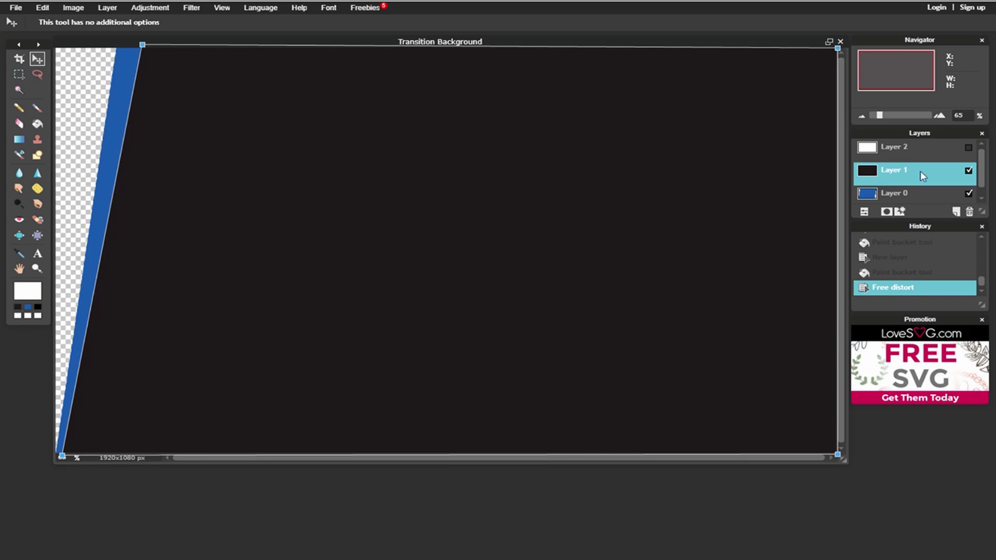
pyautogui.moveTo(837, 48)
pyautogui.mouseDown()
pyautogui.moveTo(819, 47)
pyautogui.moveTo(829, 46)
pyautogui.mouseUp()
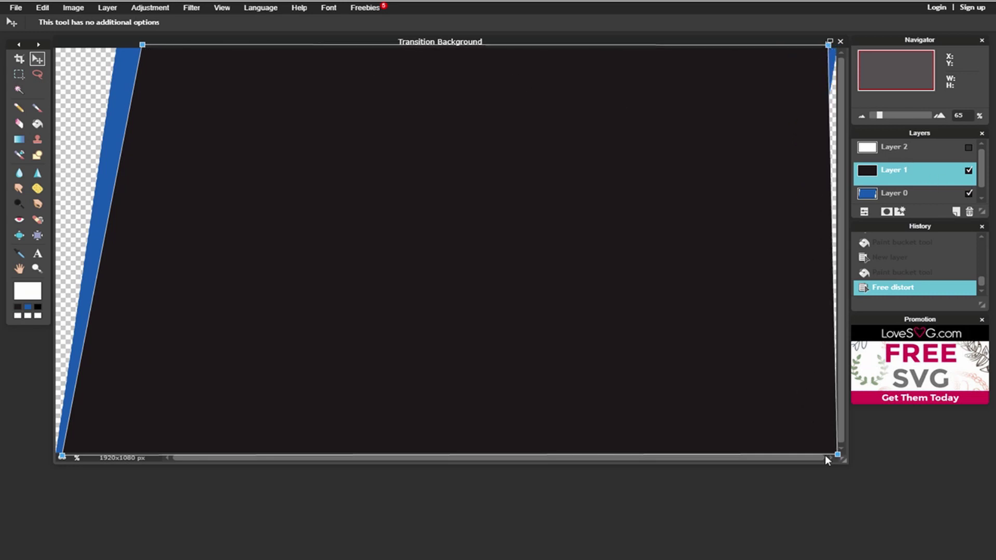
pyautogui.moveTo(837, 456); pyautogui.dragTo(747, 460)
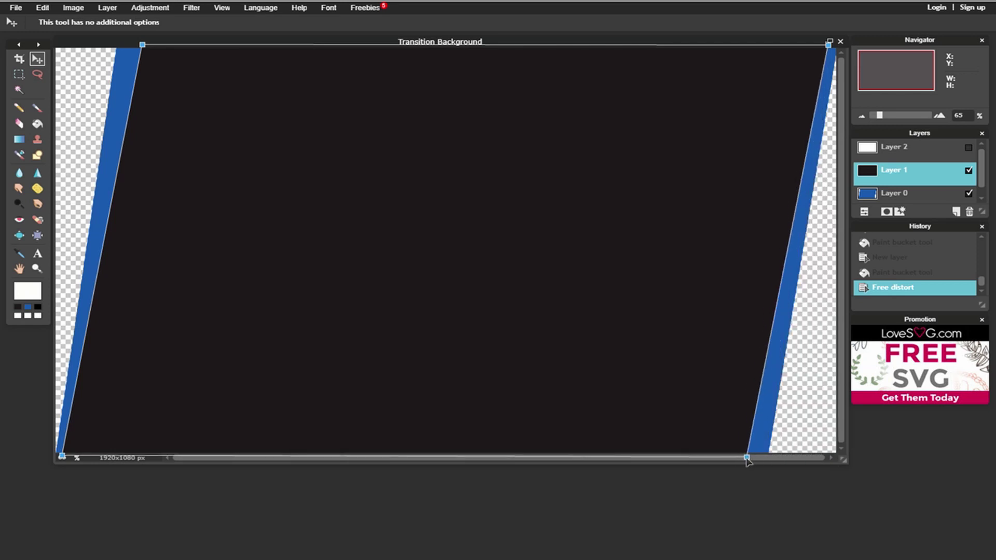
pyautogui.click(965, 148)
pyautogui.click(457, 306)
pyautogui.click(928, 151)
pyautogui.click(968, 148)
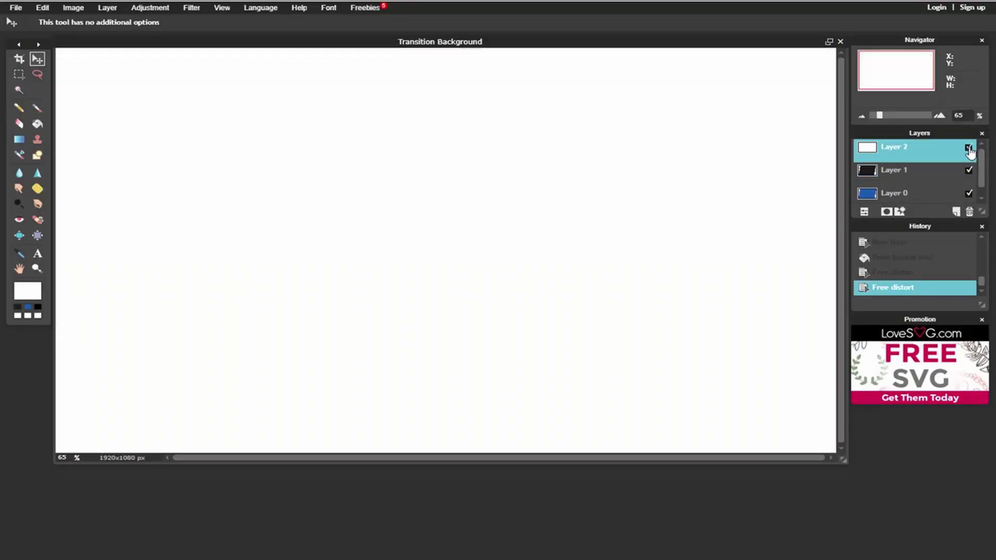
# Step: Free-distort white Layer 2, sliding left corners right and right corners left, and apply
pyautogui.click(44, 8)
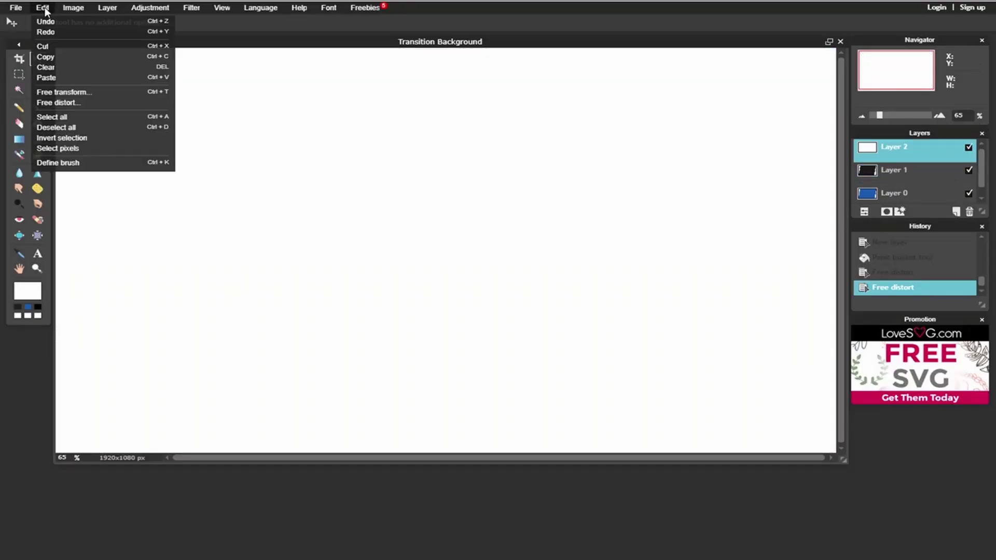
pyautogui.click(52, 103)
pyautogui.moveTo(55, 48); pyautogui.dragTo(197, 48)
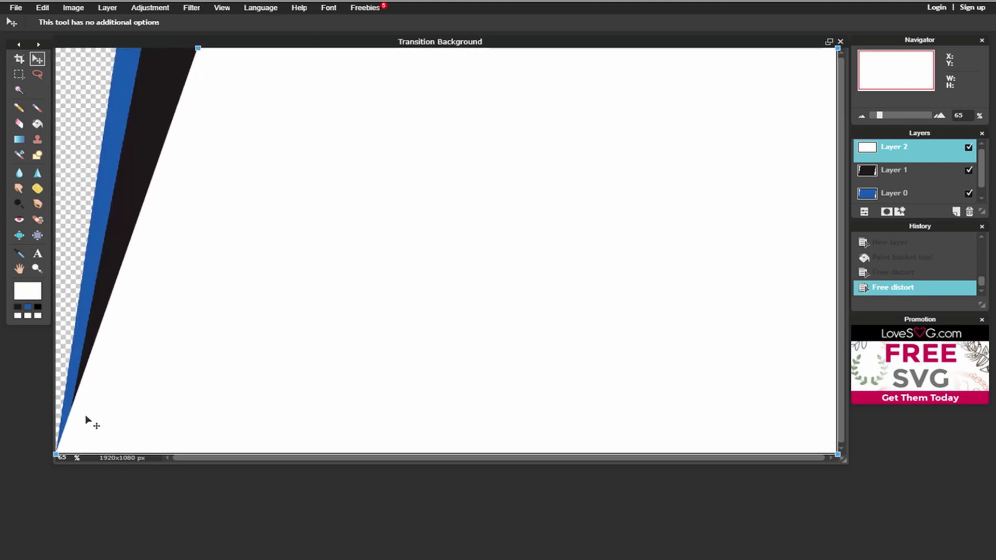
pyautogui.moveTo(56, 454); pyautogui.dragTo(97, 454)
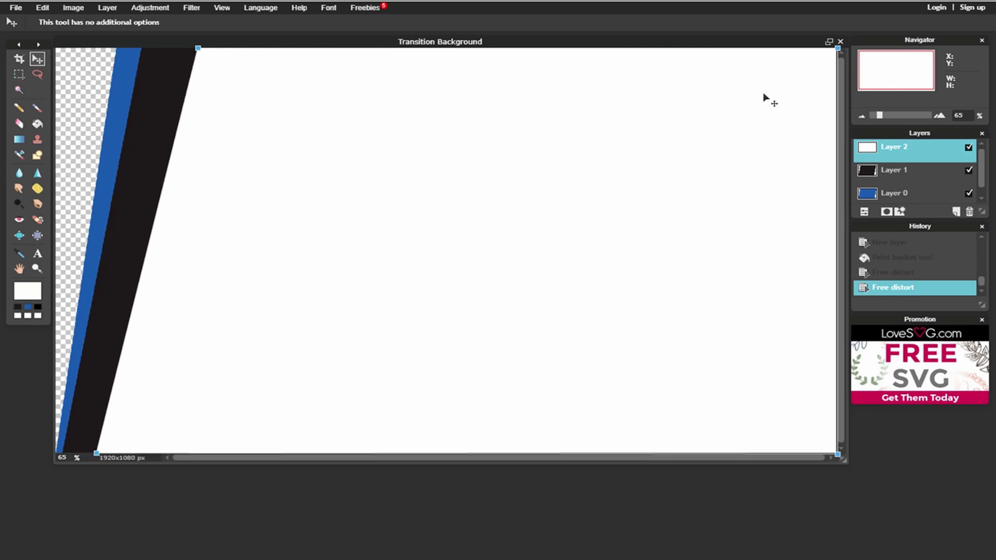
pyautogui.moveTo(838, 49); pyautogui.dragTo(789, 46)
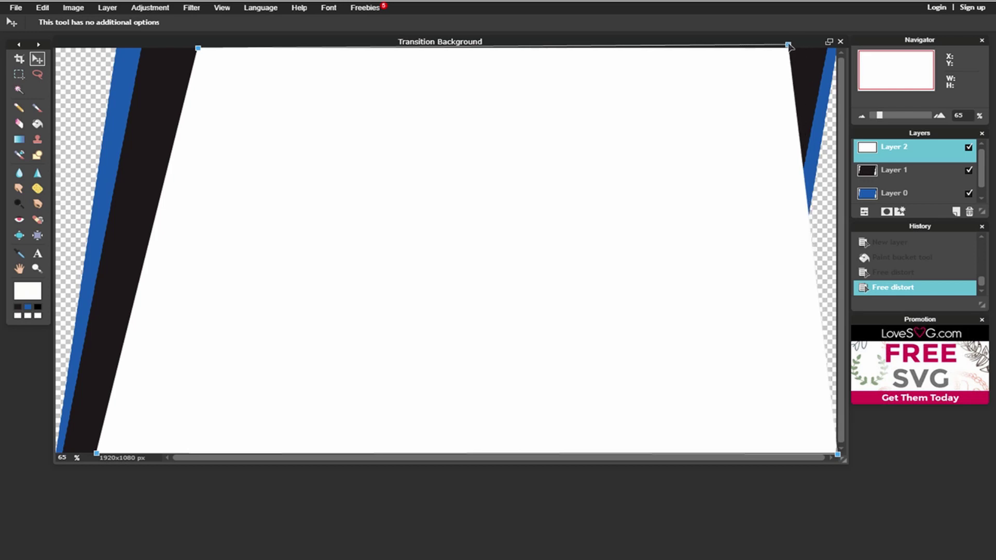
pyautogui.moveTo(840, 457); pyautogui.dragTo(682, 458)
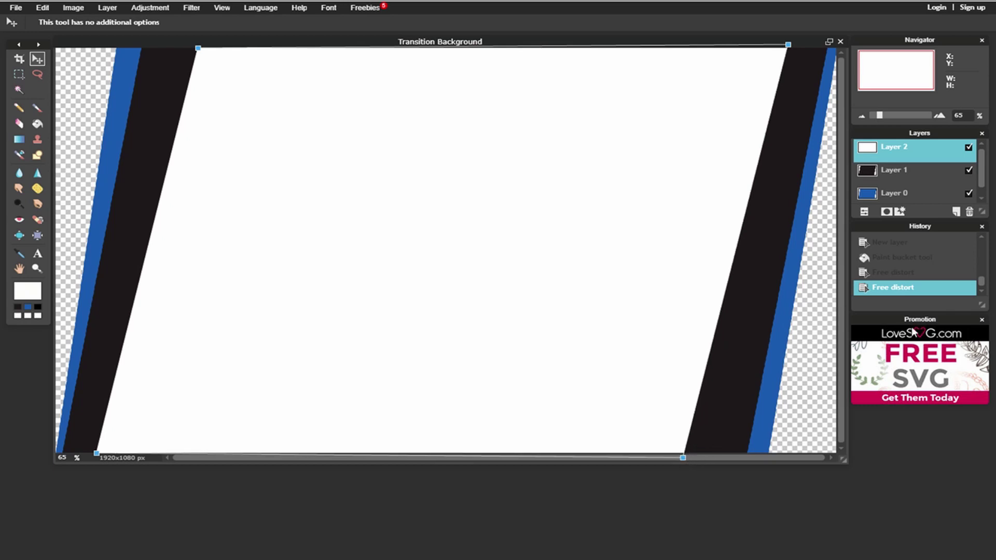
pyautogui.click(910, 150)
pyautogui.click(459, 306)
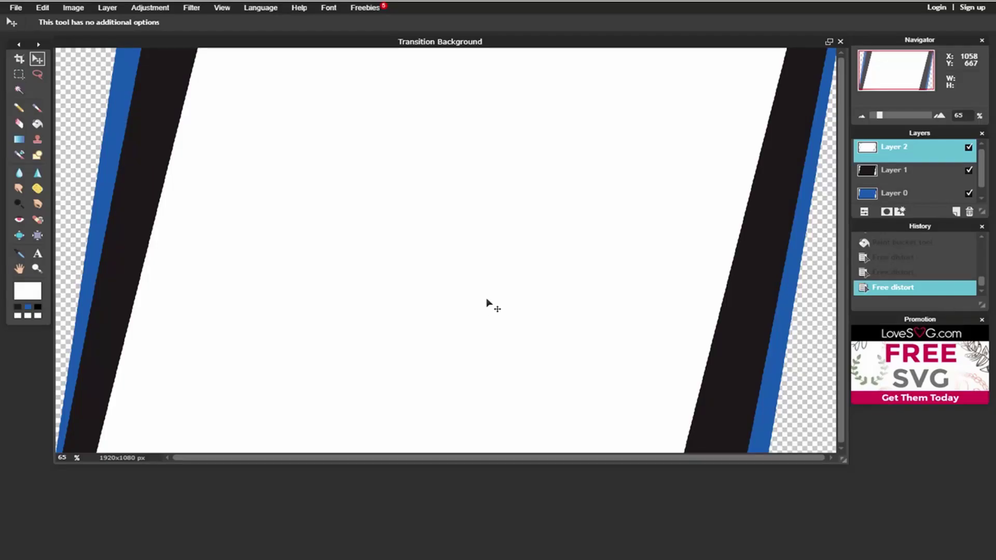
# Step: Add a 474444 inner glow to Layer 2 with opacity 79, hardness 1, size 50
pyautogui.rightClick(907, 147)
pyautogui.click(939, 252)
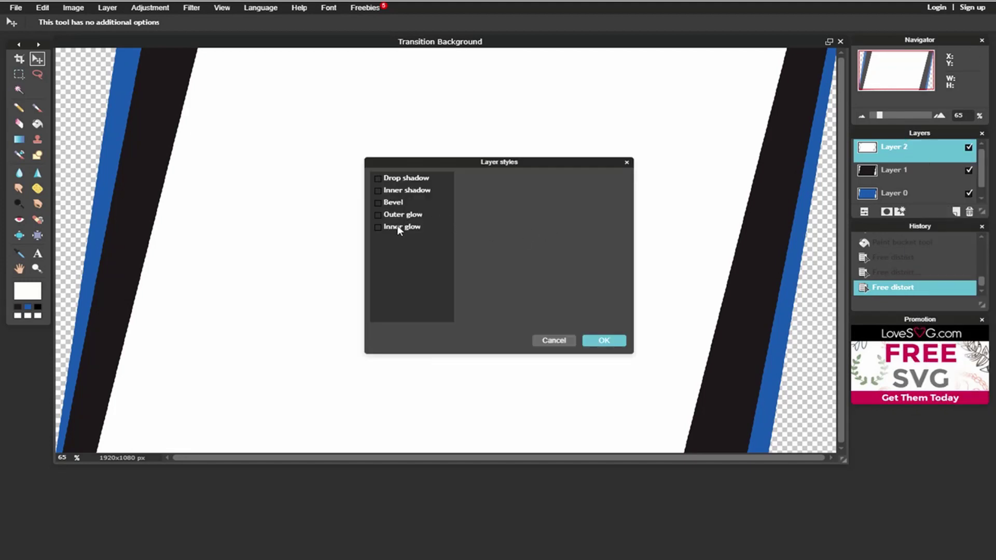
pyautogui.click(397, 227)
pyautogui.click(530, 234)
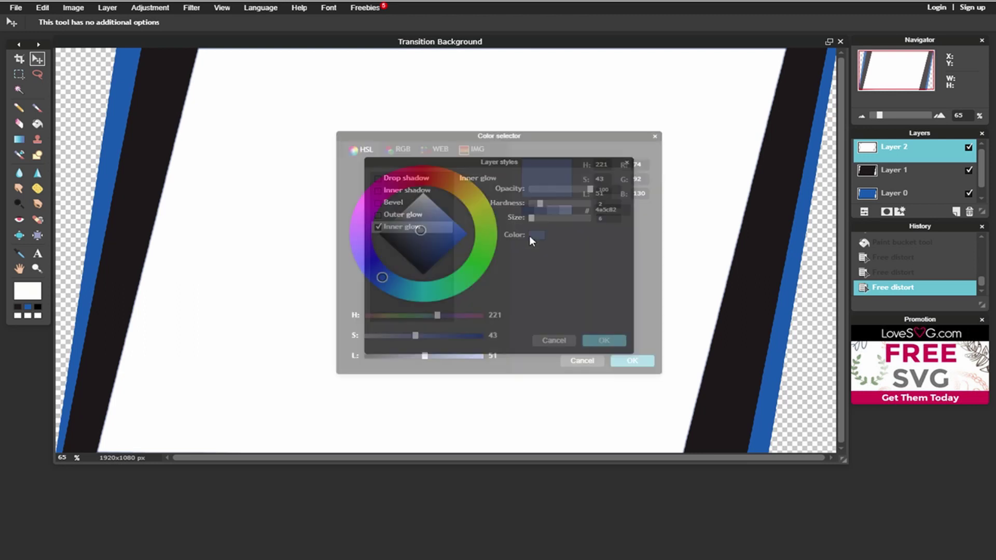
pyautogui.click(762, 240)
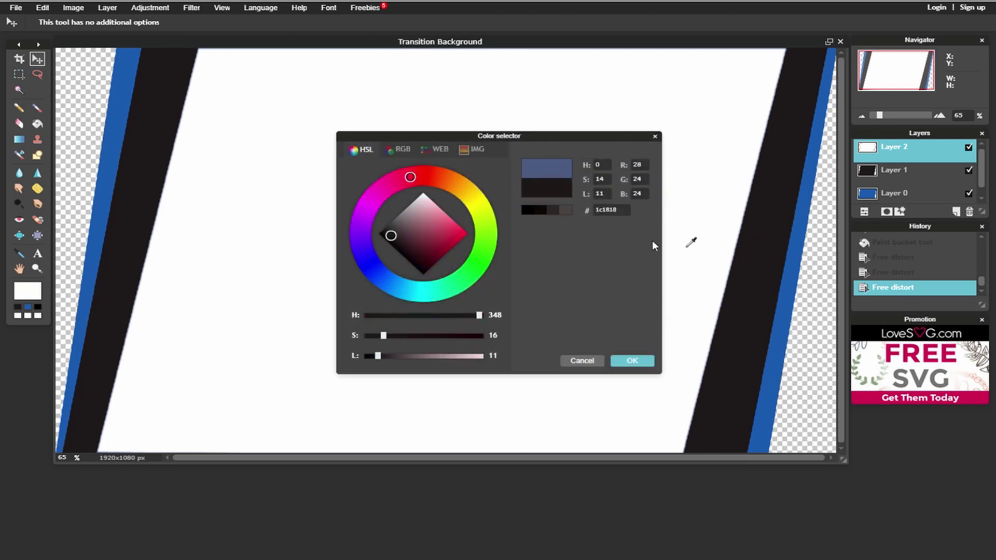
pyautogui.click(562, 210)
pyautogui.click(625, 363)
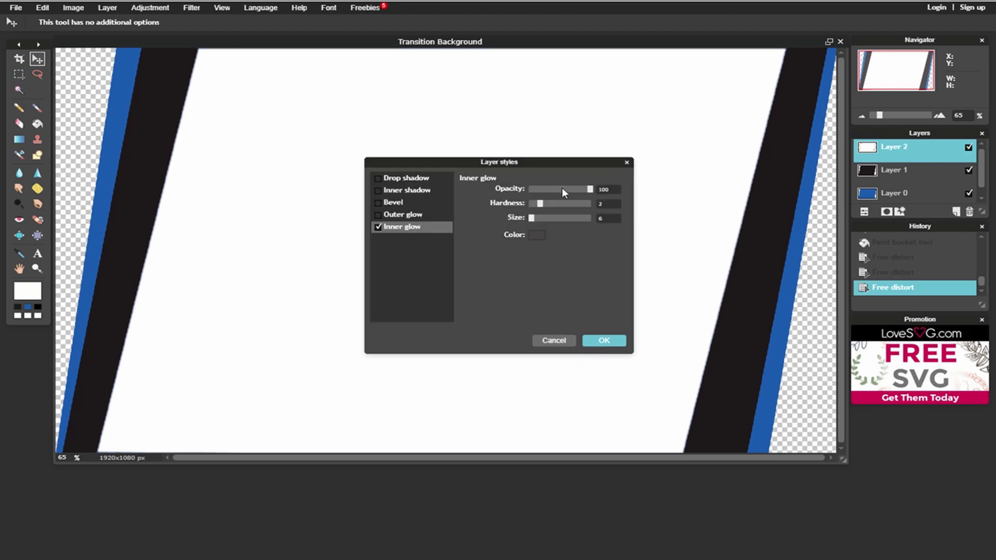
pyautogui.moveTo(592, 192); pyautogui.dragTo(573, 192)
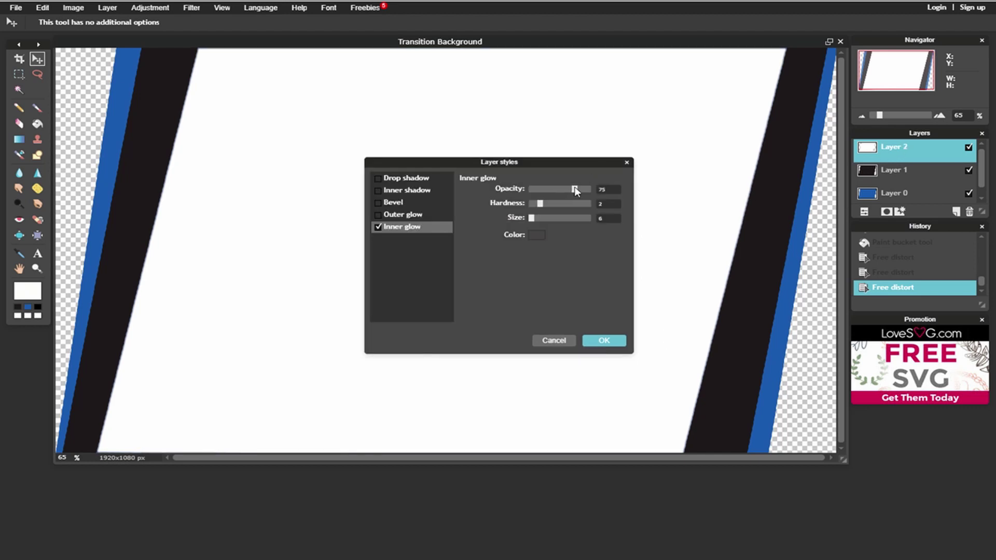
pyautogui.moveTo(540, 204); pyautogui.dragTo(555, 222)
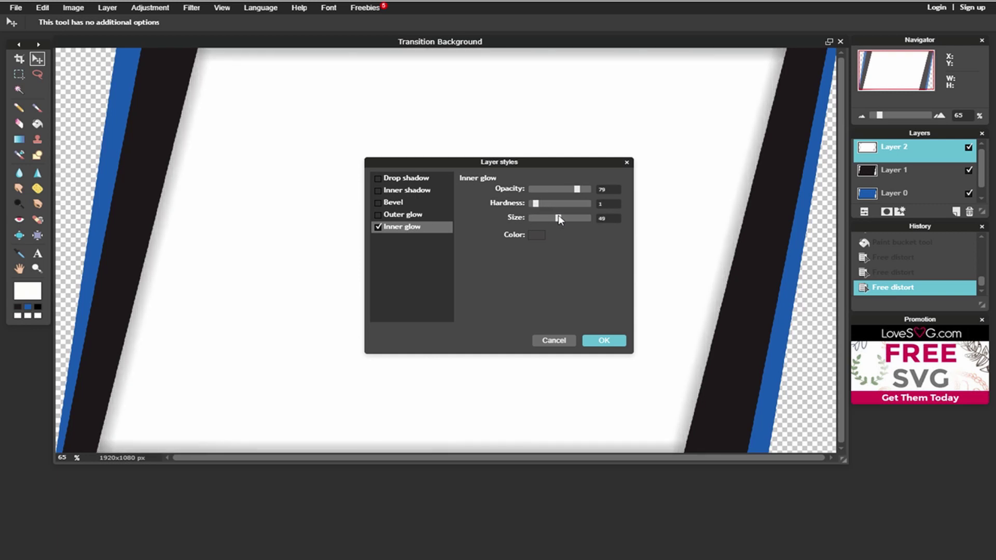
pyautogui.click(603, 340)
pyautogui.click(941, 179)
pyautogui.rightClick(901, 169)
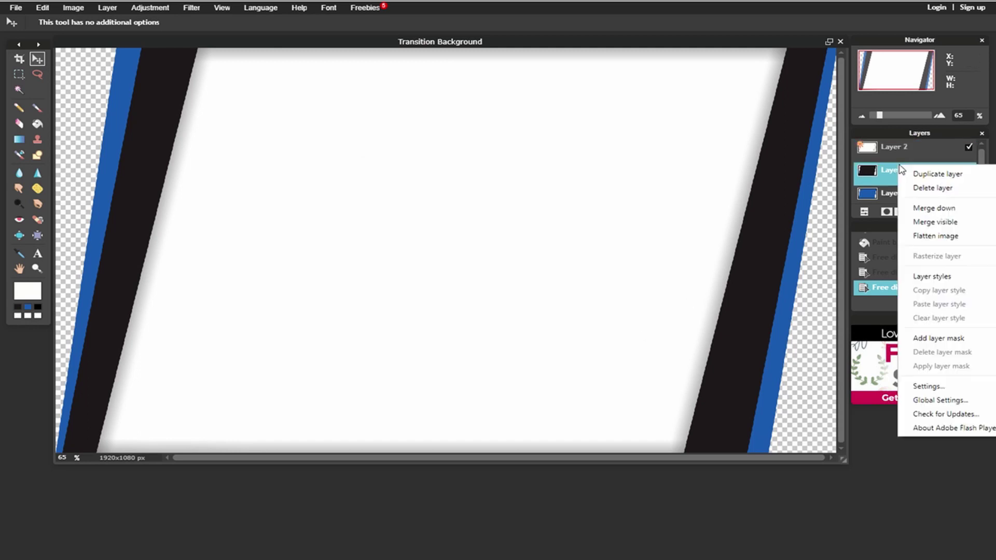
# Step: Give black Layer 1 a 737070 grey outer glow with opacity 80, hardness 2, size 37
pyautogui.click(937, 277)
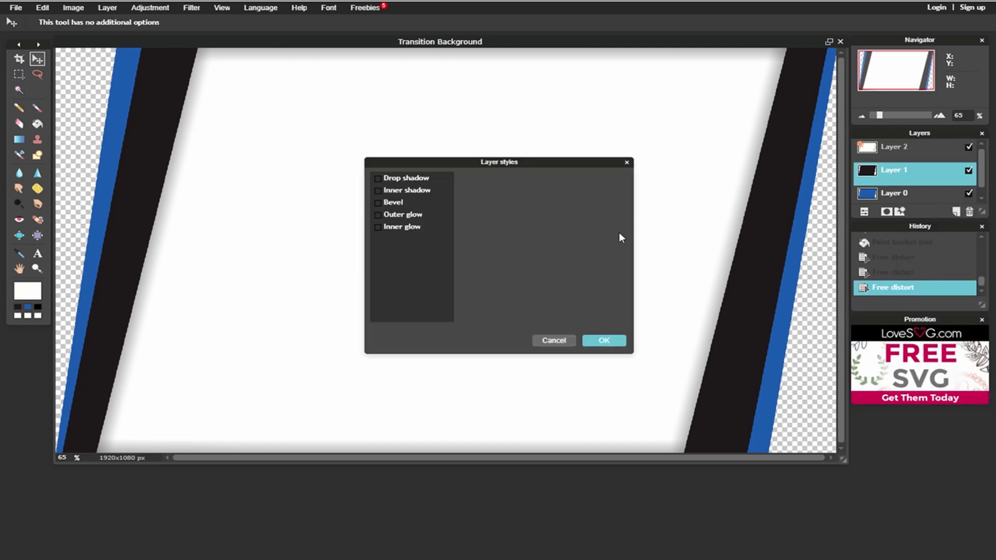
pyautogui.click(408, 217)
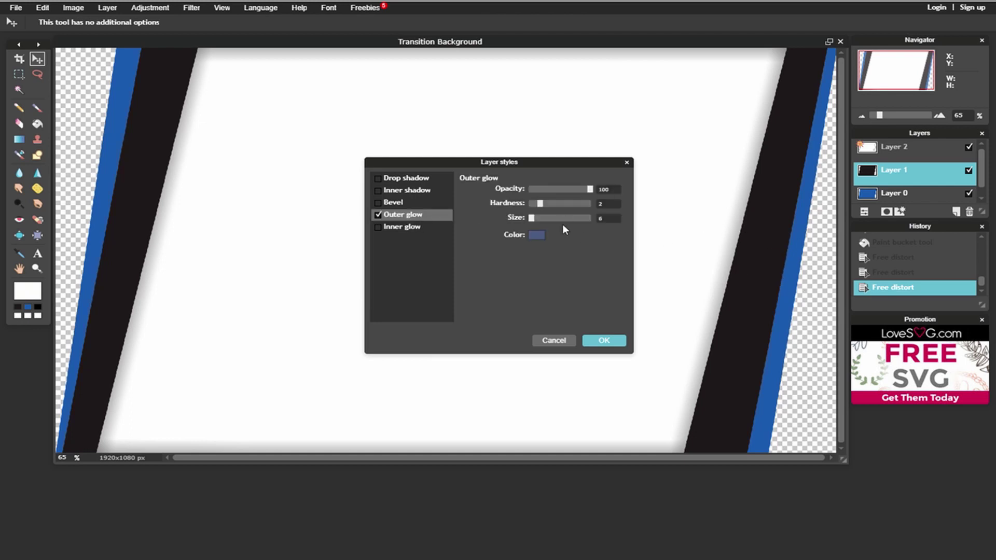
pyautogui.click(537, 234)
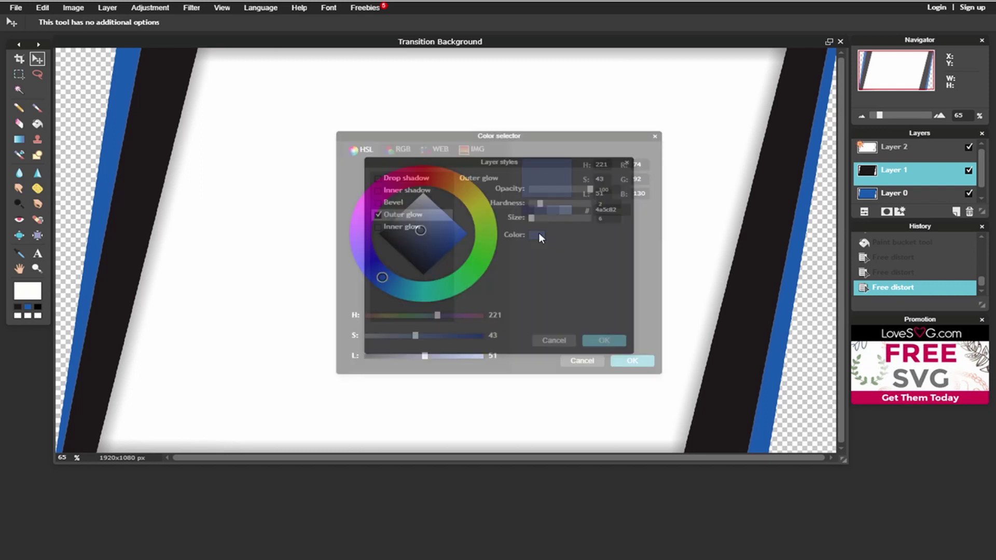
pyautogui.click(739, 246)
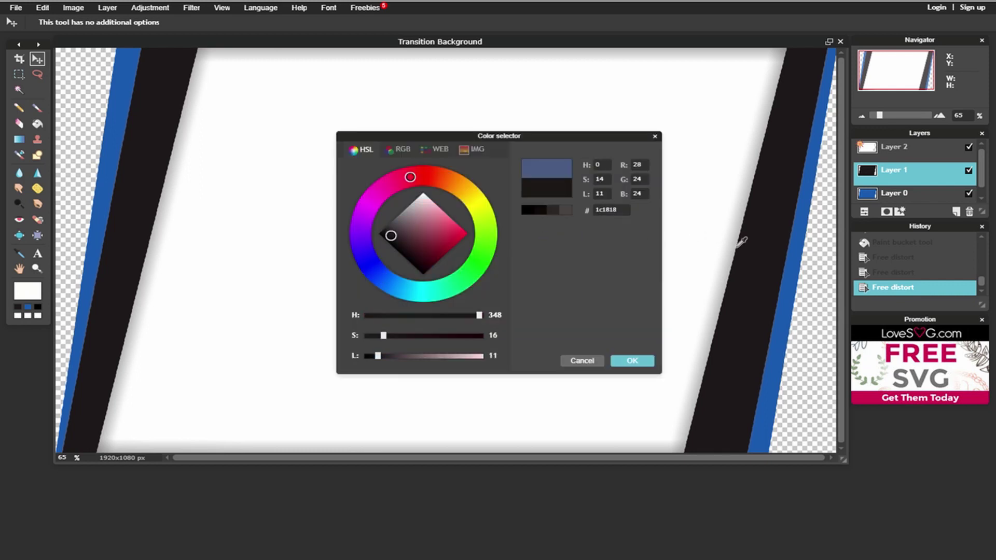
pyautogui.click(563, 210)
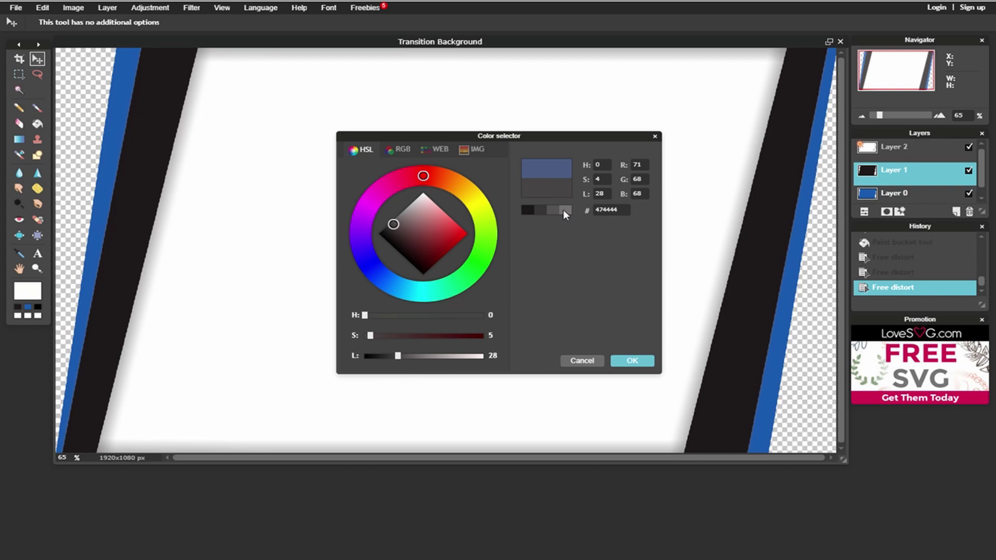
pyautogui.click(564, 210)
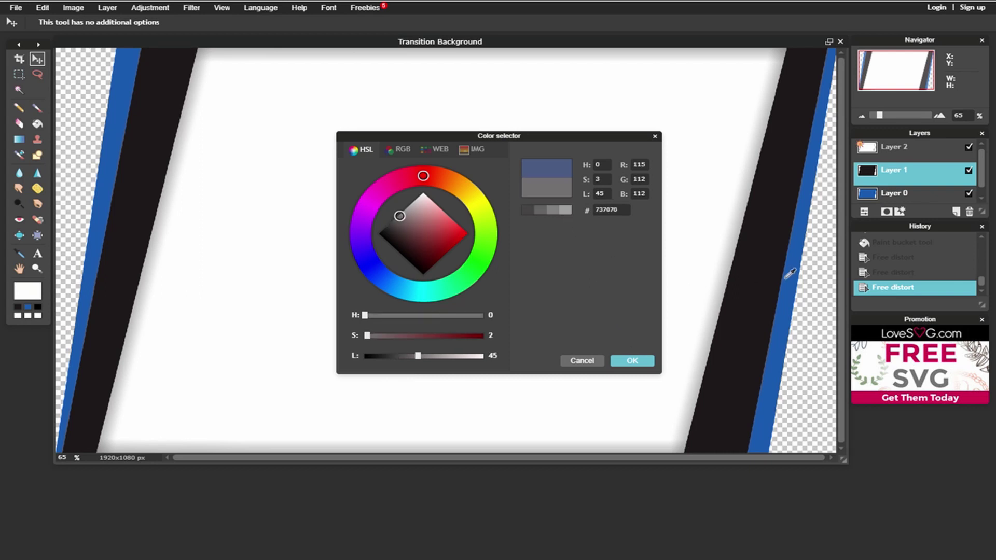
pyautogui.click(641, 362)
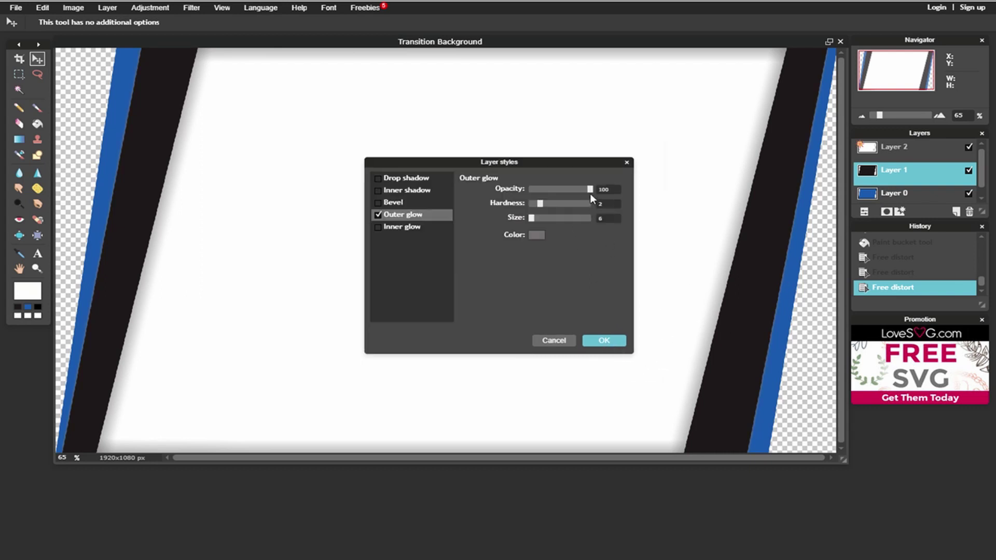
pyautogui.moveTo(531, 218); pyautogui.dragTo(582, 191)
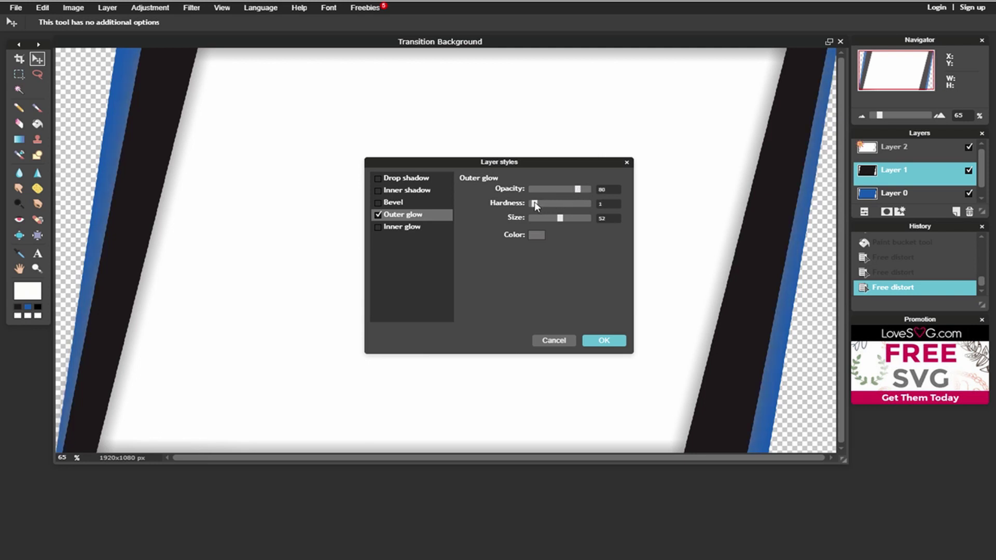
pyautogui.moveTo(566, 219)
pyautogui.mouseDown()
pyautogui.moveTo(583, 218)
pyautogui.moveTo(557, 220)
pyautogui.moveTo(551, 203)
pyautogui.moveTo(540, 206)
pyautogui.moveTo(551, 221)
pyautogui.mouseUp()
pyautogui.click(609, 340)
# Step: Add a dark inner glow to blue Layer 0: opacity 83, hardness 1, size 58
pyautogui.click(905, 194)
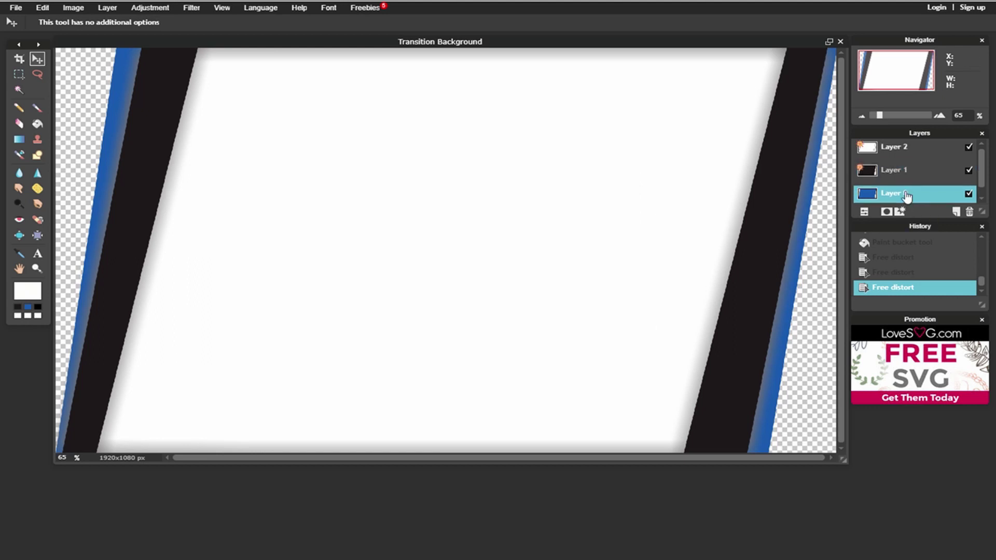
pyautogui.rightClick(905, 193)
pyautogui.click(937, 303)
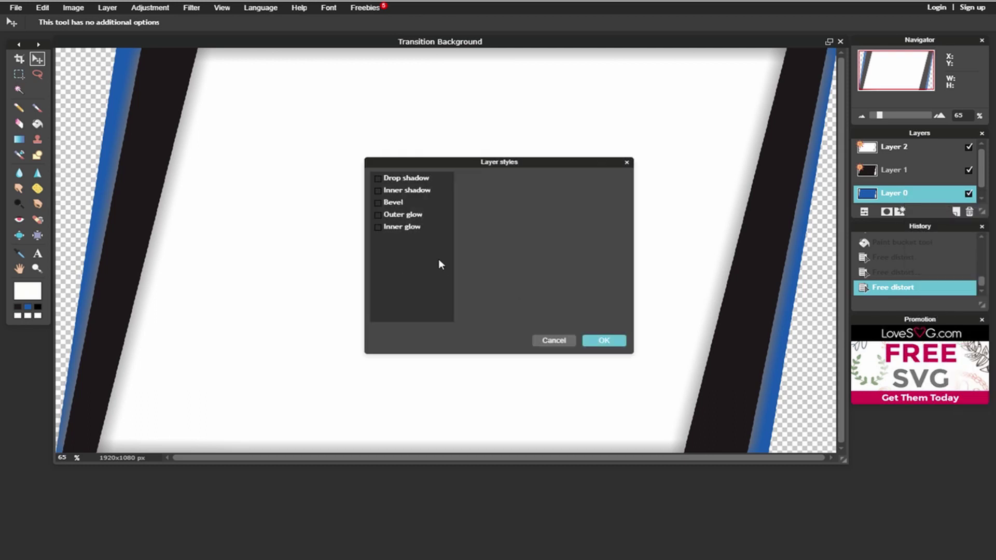
pyautogui.click(405, 228)
pyautogui.click(528, 239)
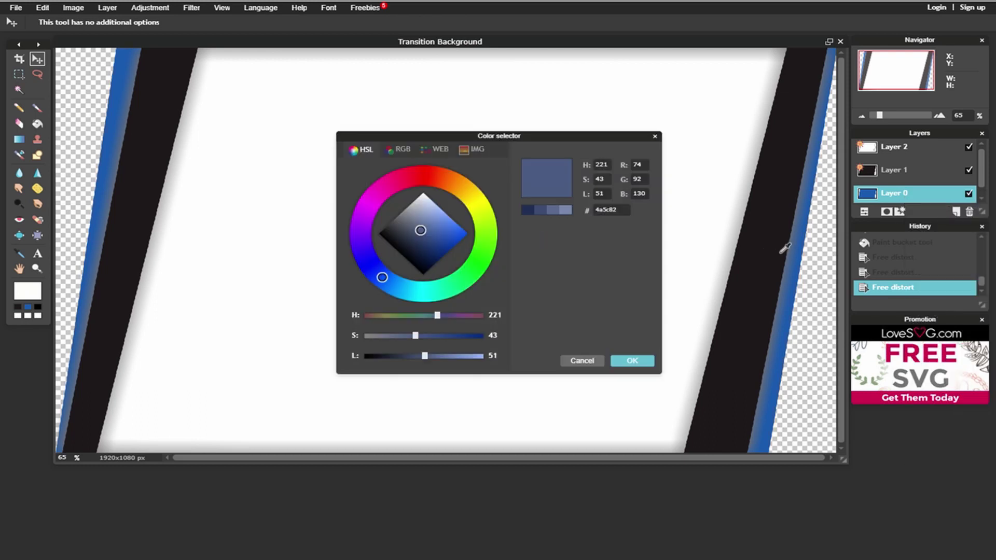
pyautogui.click(635, 358)
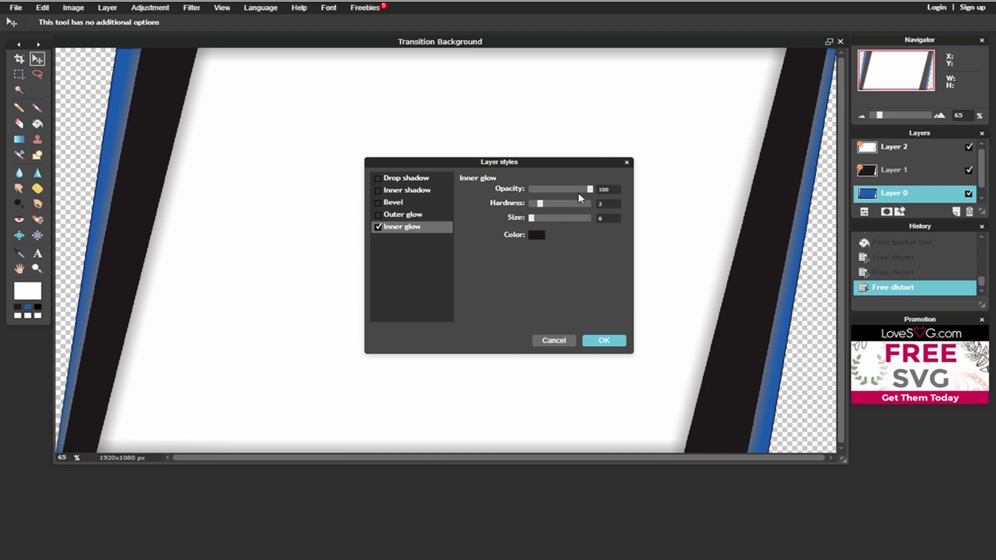
pyautogui.moveTo(540, 205); pyautogui.dragTo(565, 223)
pyautogui.moveTo(590, 189); pyautogui.dragTo(580, 190)
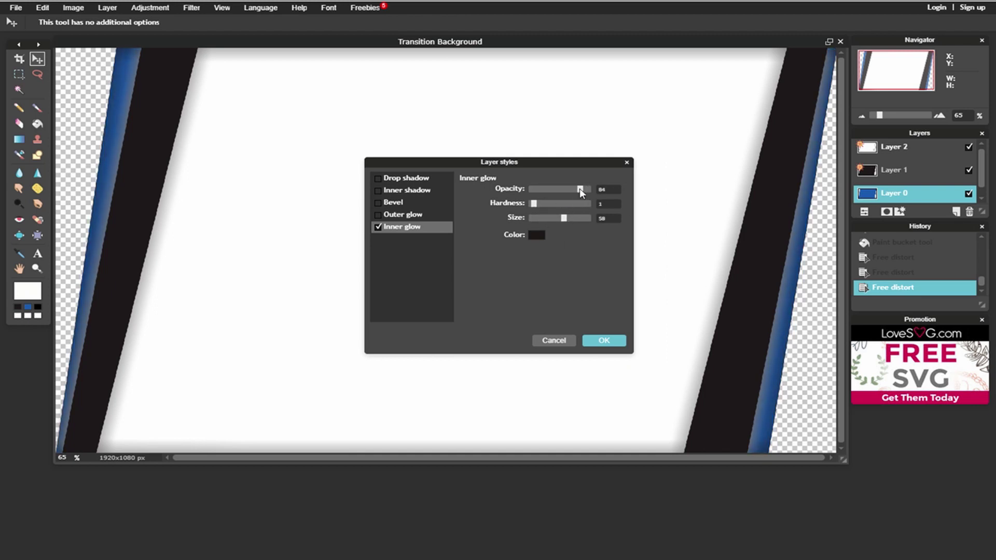
pyautogui.click(602, 340)
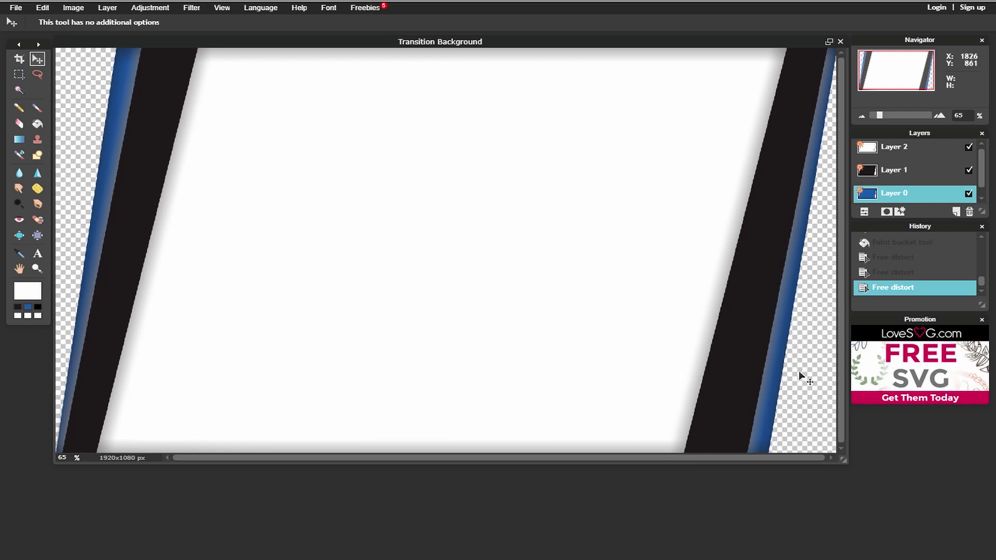
# Step: Save Transition Background as a transparent, full-quality PNG (about 323 KB)
pyautogui.click(17, 8)
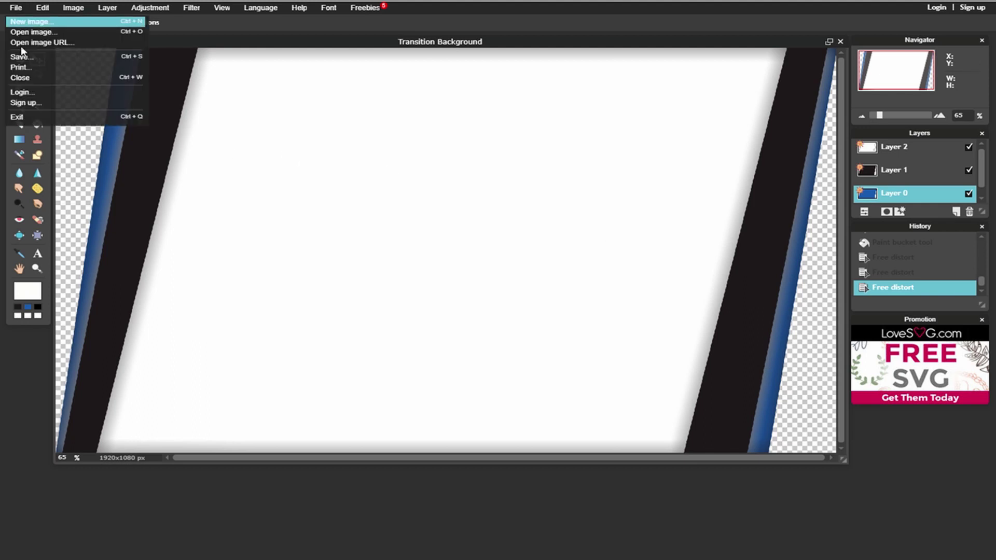
pyautogui.click(27, 58)
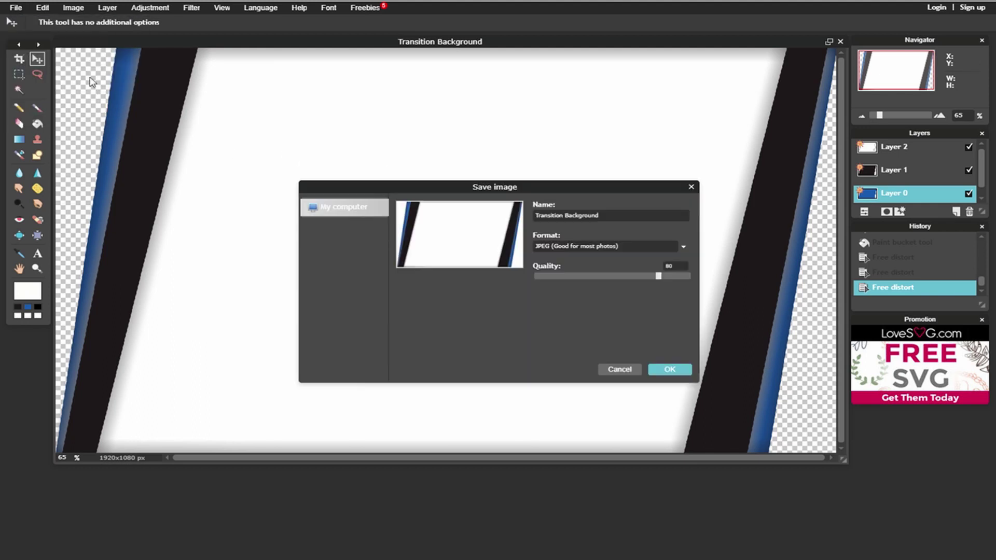
pyautogui.click(621, 248)
pyautogui.click(595, 277)
pyautogui.click(617, 248)
pyautogui.click(593, 276)
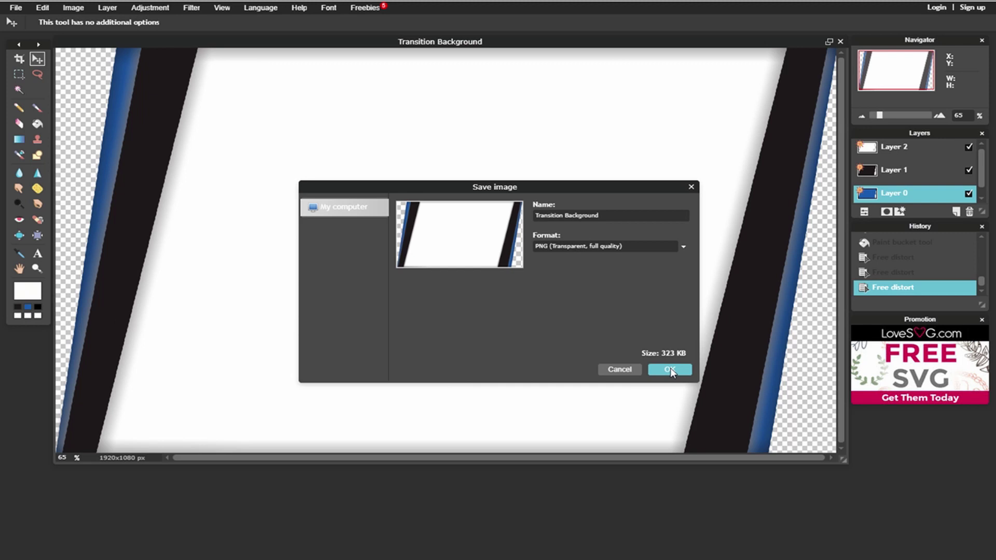
pyautogui.click(670, 370)
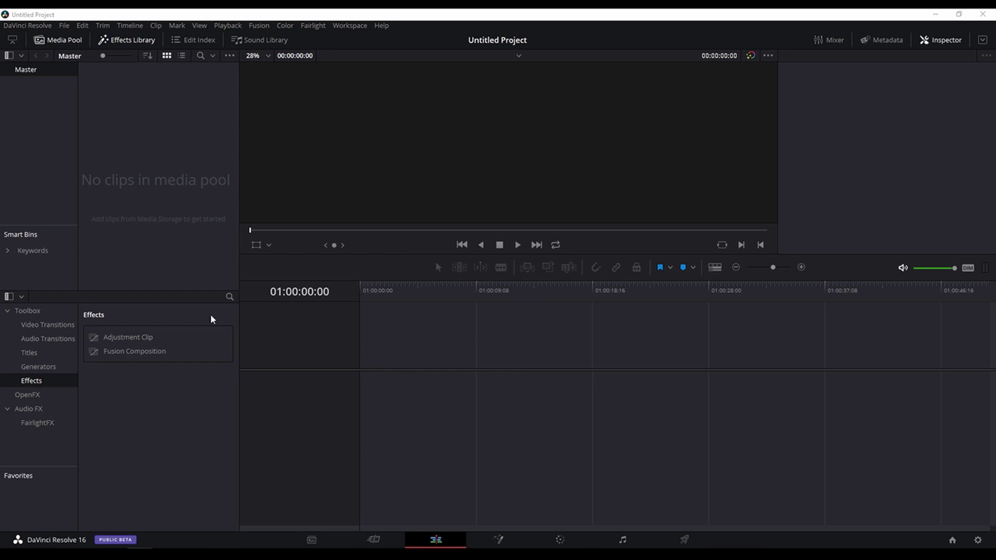
# Step: Import boom.mp3, the wolf logo and Transition Background from Media Storage into the Media Pool
pyautogui.click(310, 539)
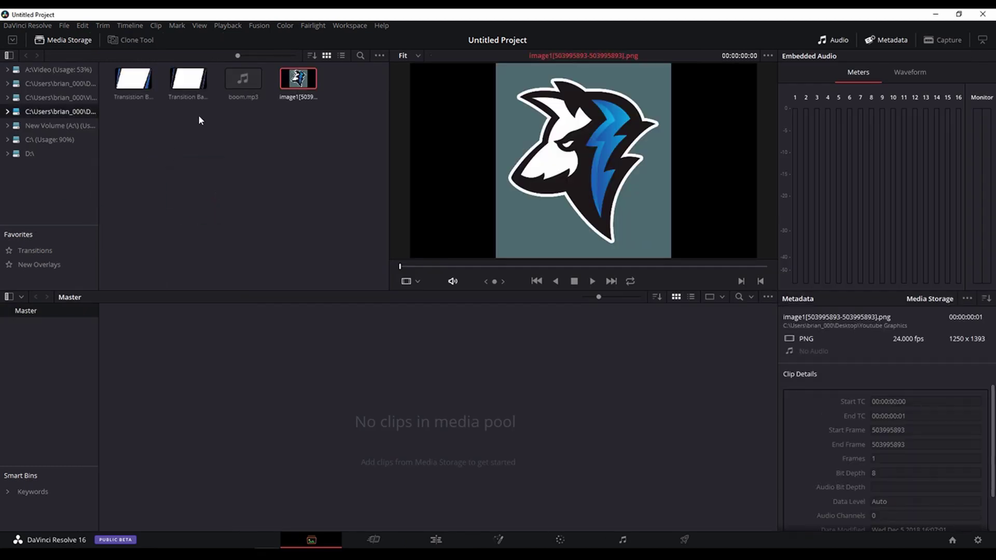
pyautogui.moveTo(175, 150); pyautogui.dragTo(356, 81)
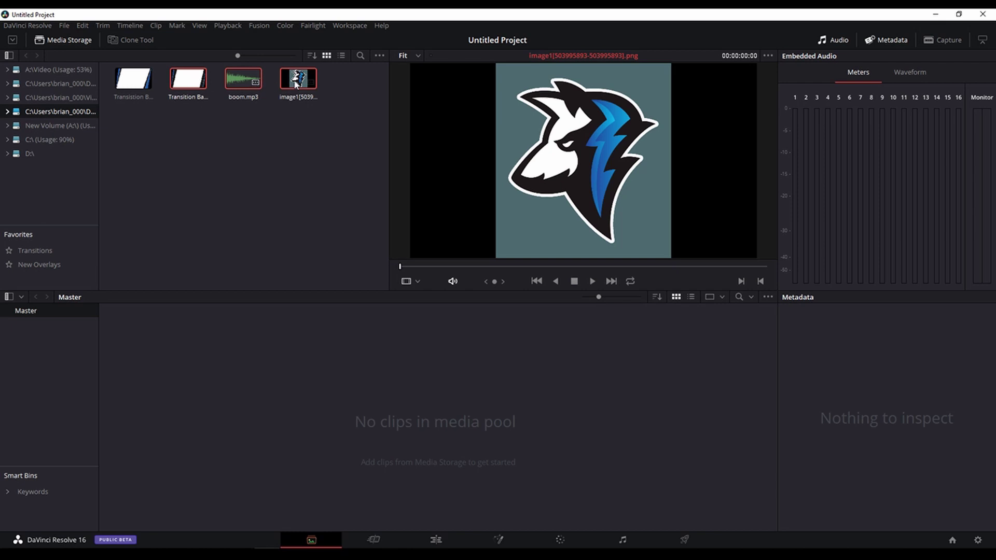
pyautogui.moveTo(299, 80); pyautogui.dragTo(350, 360)
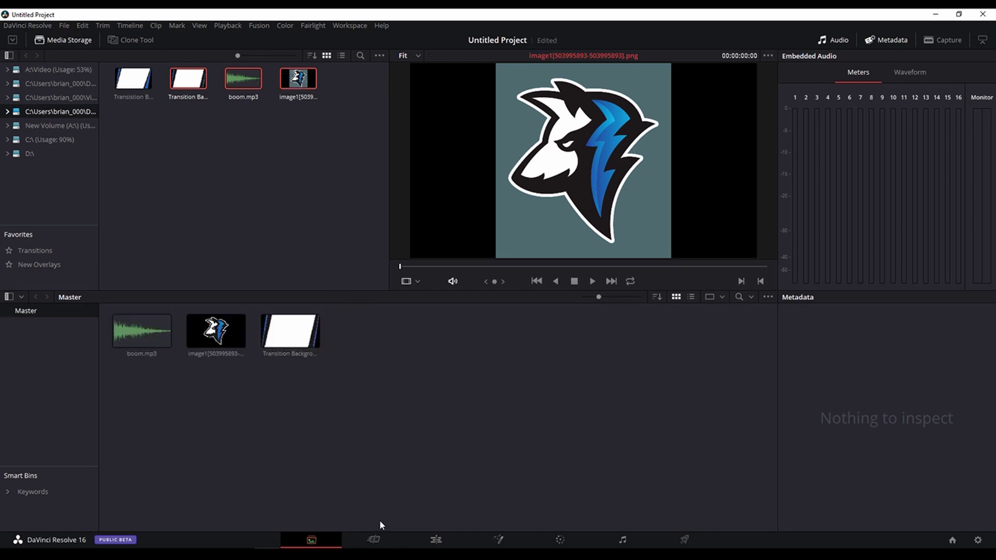
pyautogui.click(436, 540)
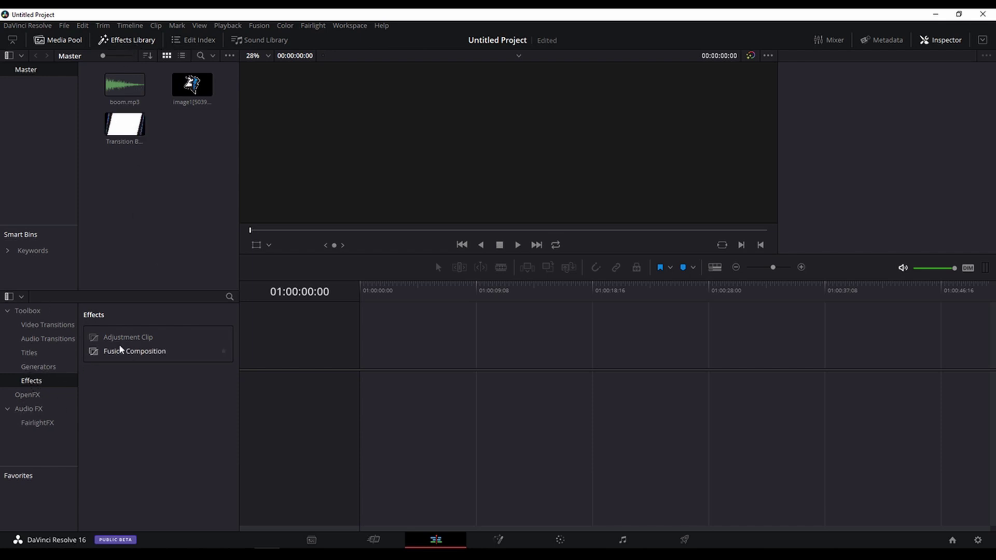
# Step: Drop a Fusion Composition onto a new Timeline 1 and trim it to 3 seconds
pyautogui.moveTo(123, 355); pyautogui.dragTo(371, 429)
pyautogui.click(425, 425)
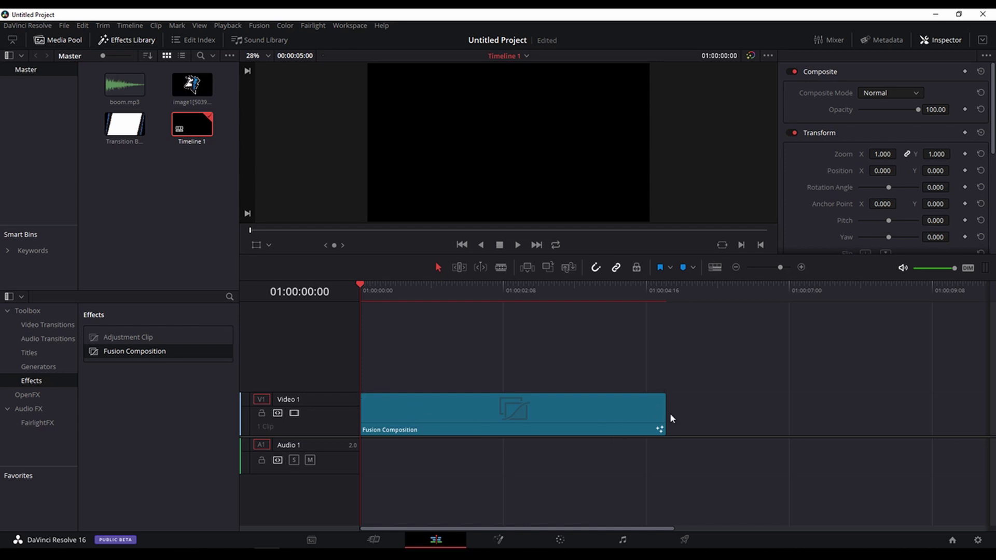
pyautogui.moveTo(665, 413); pyautogui.dragTo(543, 421)
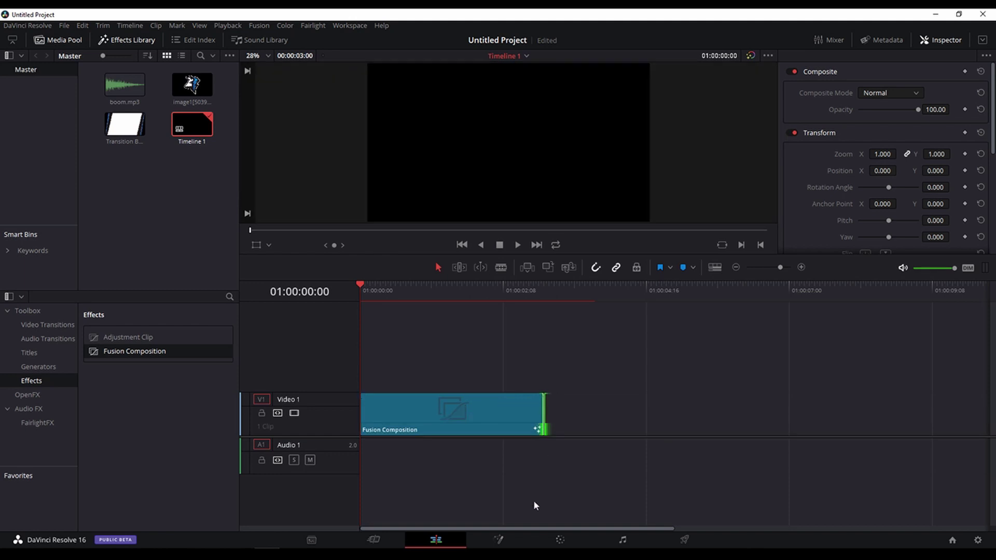
pyautogui.click(498, 539)
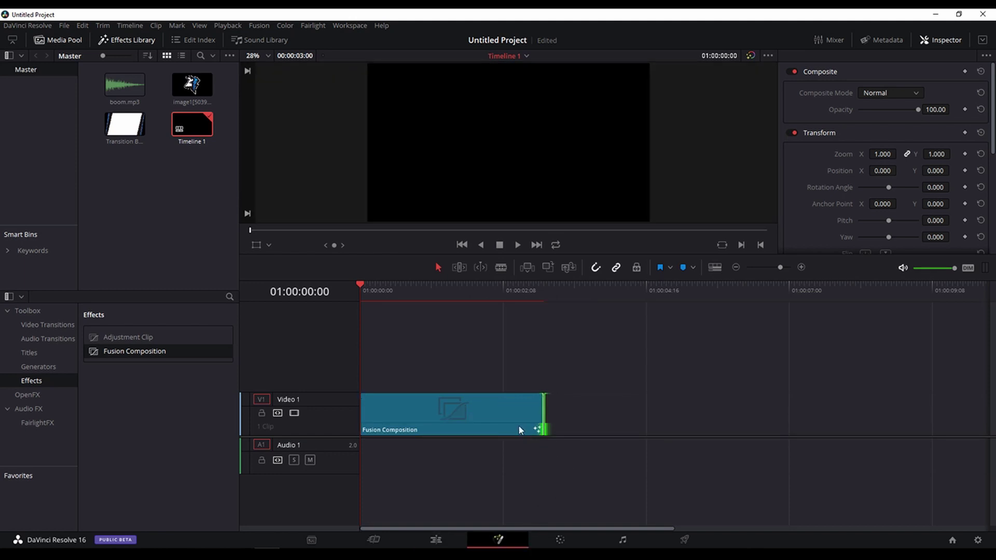
# Step: Add the background and logo as MediaIn1 and MediaIn2, plus two Transform nodes and Merge1
pyautogui.moveTo(269, 350); pyautogui.dragTo(585, 399)
pyautogui.moveTo(119, 121); pyautogui.dragTo(177, 446)
pyautogui.moveTo(176, 104); pyautogui.dragTo(182, 395)
pyautogui.moveTo(372, 289); pyautogui.dragTo(303, 445)
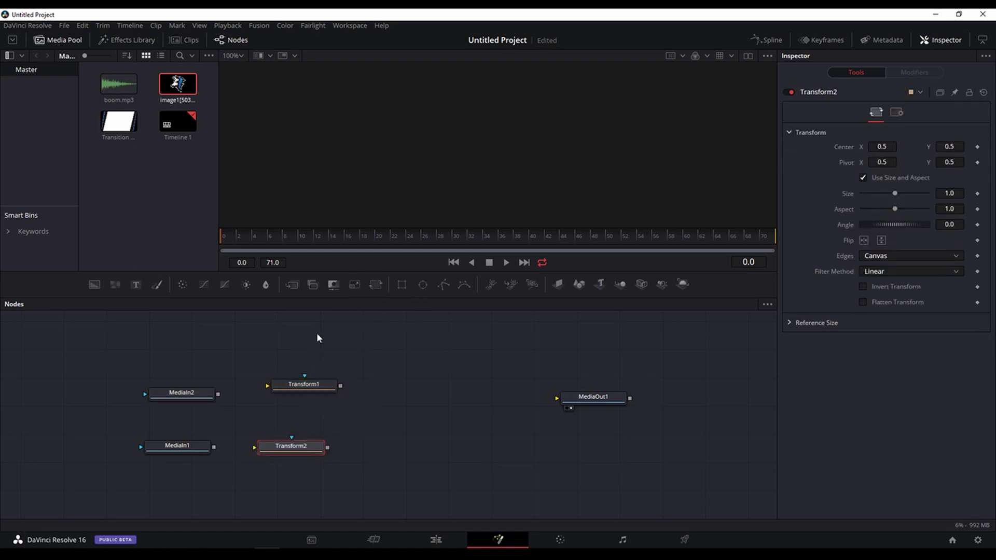
pyautogui.moveTo(293, 284); pyautogui.dragTo(433, 410)
pyautogui.moveTo(560, 396); pyautogui.dragTo(509, 410)
# Step: Wire MediaIn2→Transform1 and MediaIn1→Transform2 into Merge1, with the logo on top
pyautogui.moveTo(225, 393); pyautogui.dragTo(280, 387)
pyautogui.moveTo(214, 447); pyautogui.dragTo(253, 447)
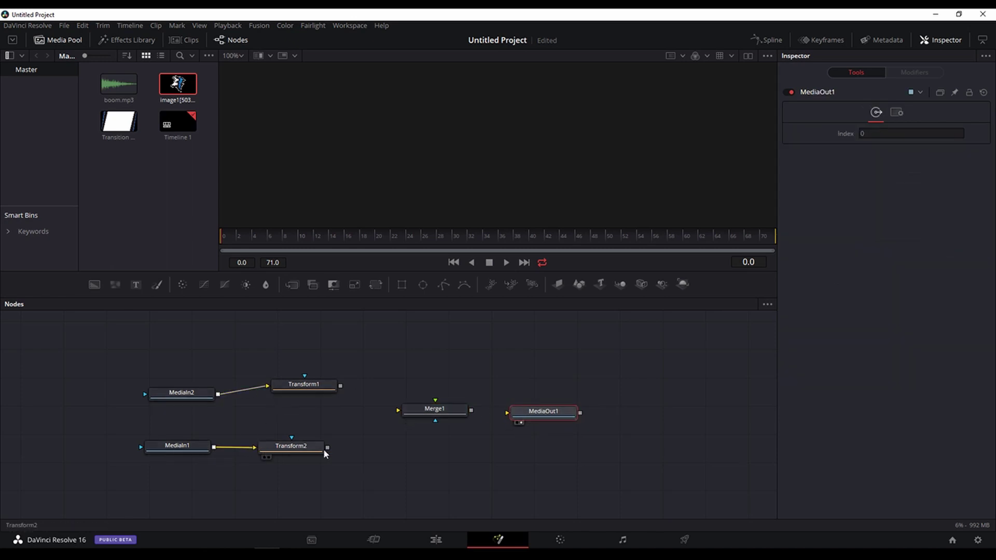
pyautogui.moveTo(327, 448); pyautogui.dragTo(398, 410)
pyautogui.moveTo(340, 386); pyautogui.dragTo(516, 411)
pyautogui.hotkey('ctrl', 't')
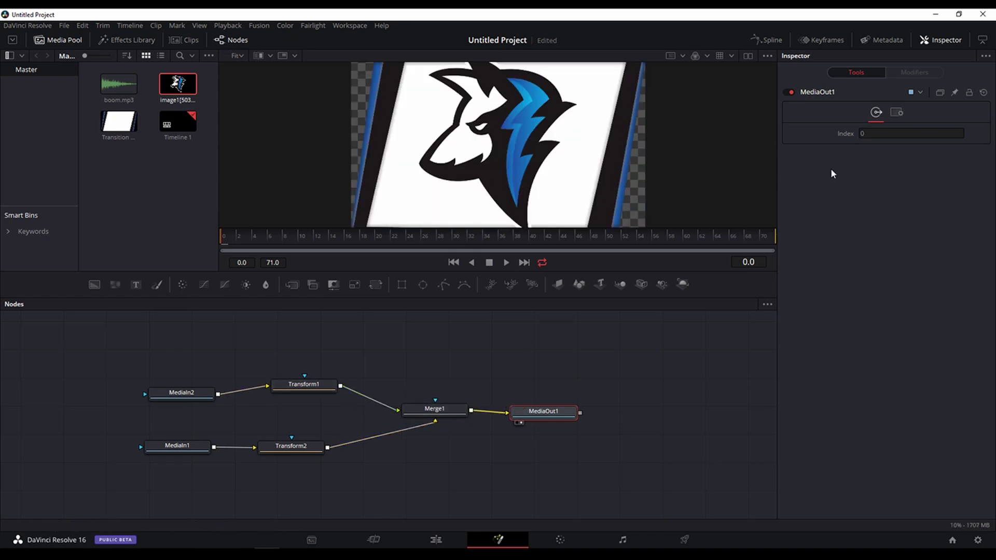
# Step: Scale the wolf logo down to size 0.61 with Transform1
pyautogui.click(300, 387)
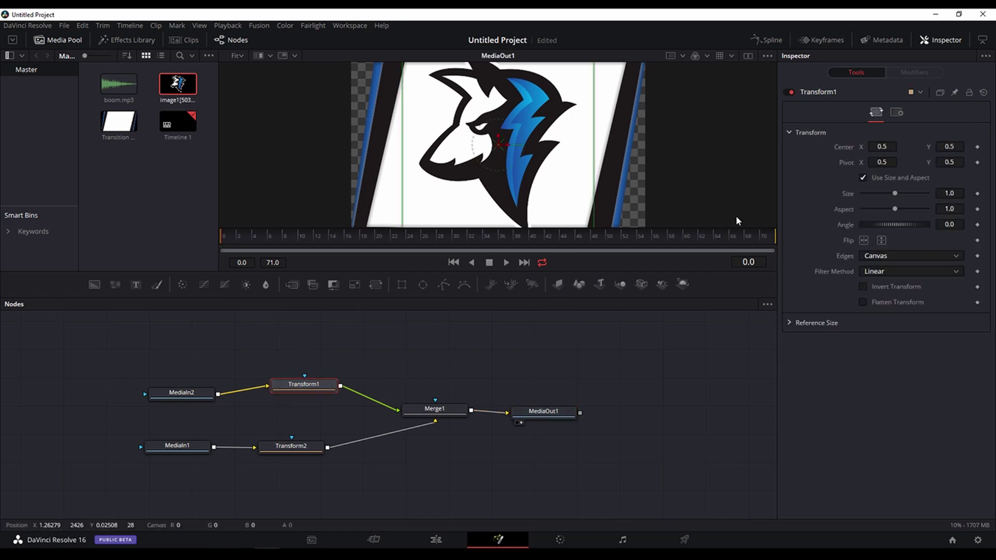
pyautogui.moveTo(895, 194); pyautogui.dragTo(881, 195)
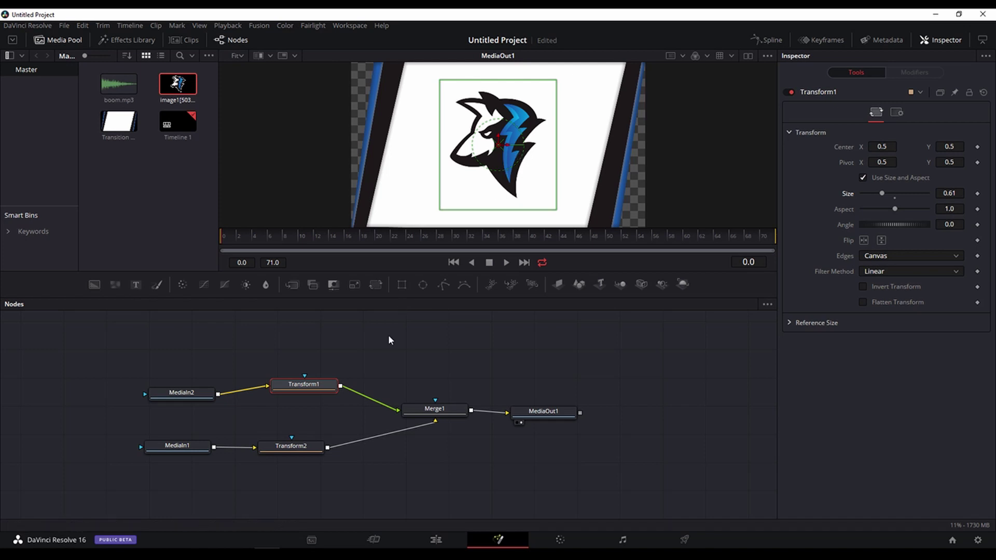
pyautogui.click(304, 448)
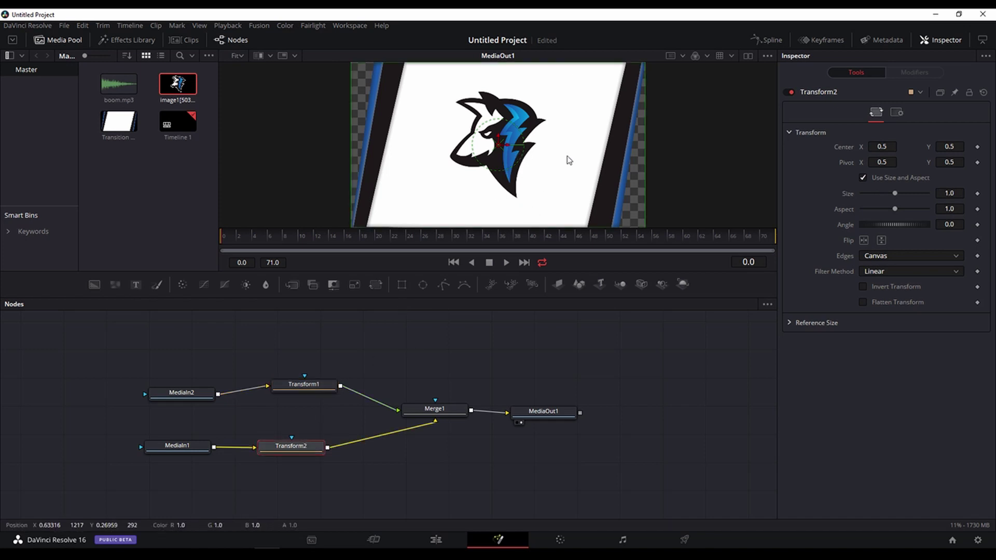
# Step: Enlarge the background to size 1.76 with Transform2, keyframe it, and go to frame 18
pyautogui.moveTo(895, 195); pyautogui.dragTo(901, 194)
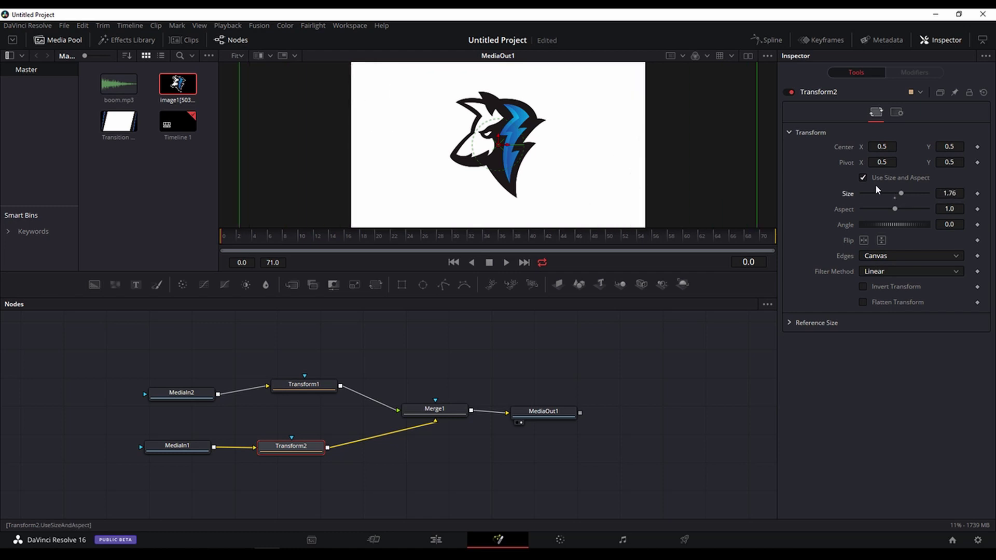
pyautogui.click(977, 194)
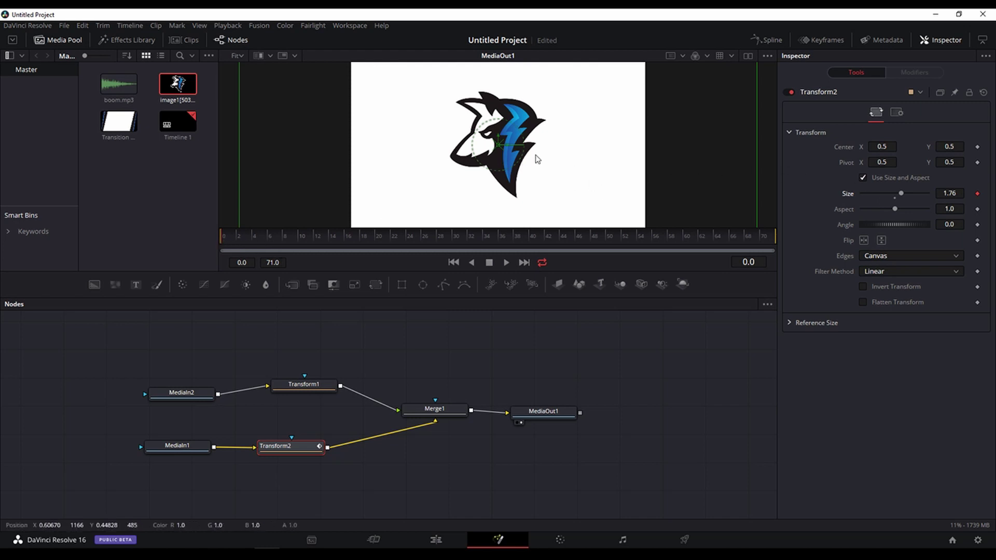
pyautogui.click(361, 234)
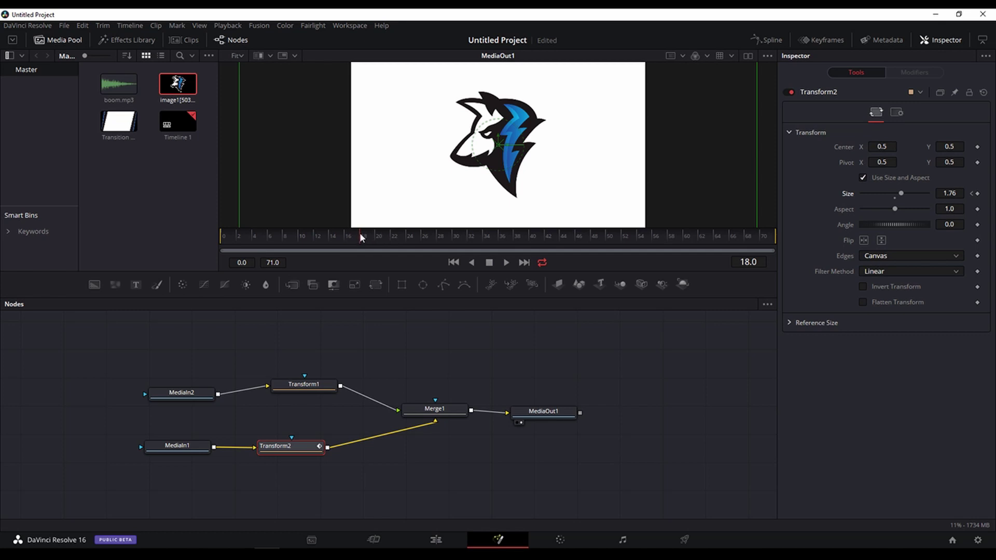
# Step: Keyframe Transform2's Center X at frames 18 and 54, sliding the background off left at 0 and right at 71
pyautogui.click(977, 148)
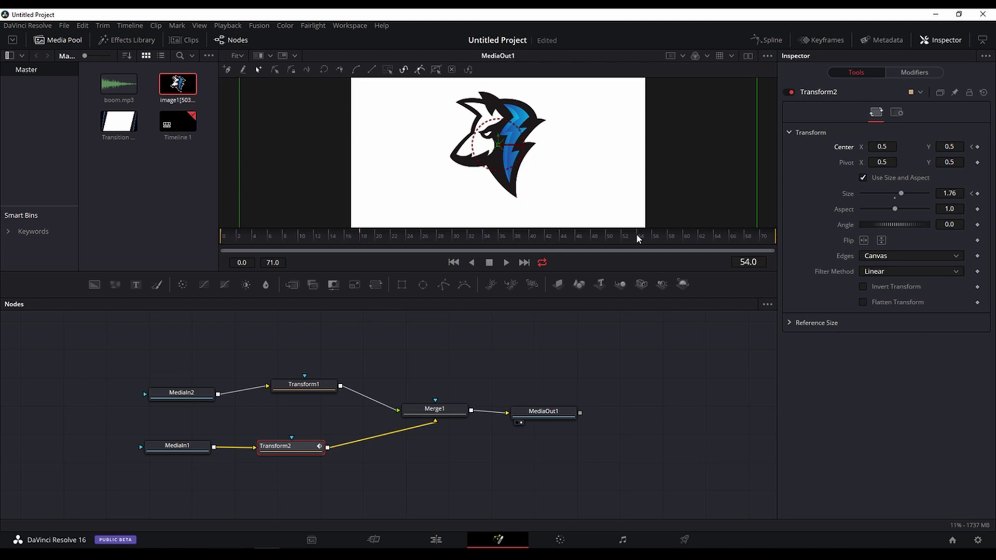
pyautogui.click(977, 147)
pyautogui.click(223, 234)
pyautogui.moveTo(892, 149); pyautogui.dragTo(196, 155)
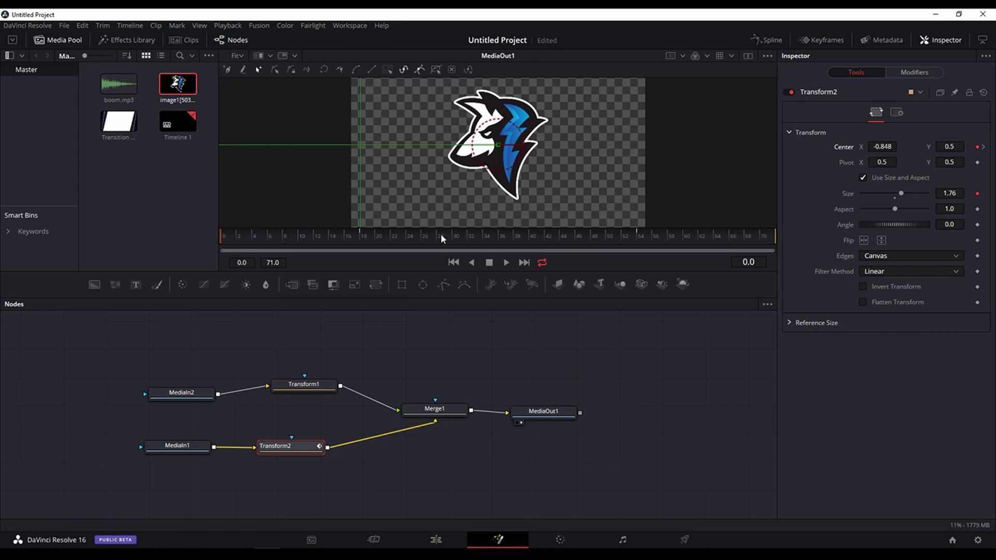
pyautogui.click(360, 231)
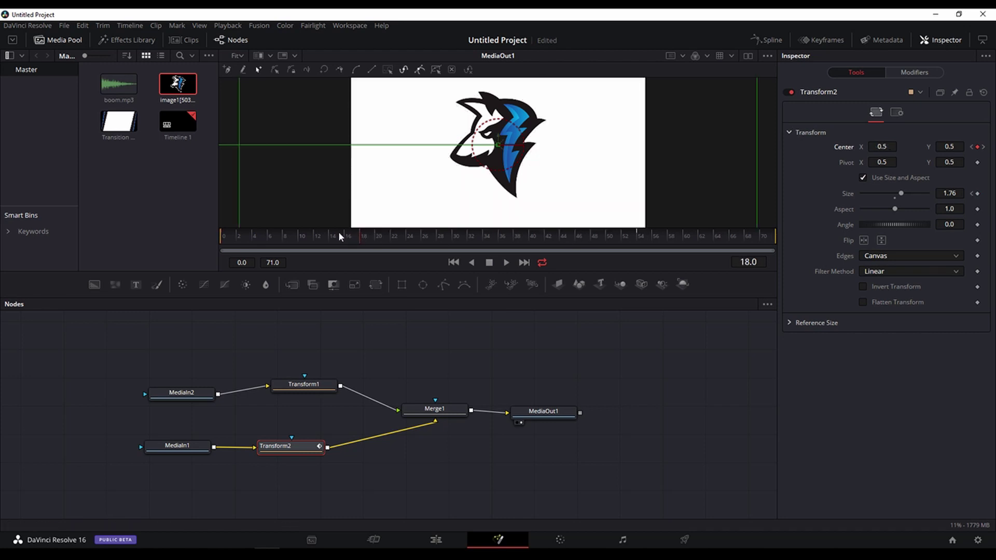
pyautogui.click(636, 233)
pyautogui.click(769, 236)
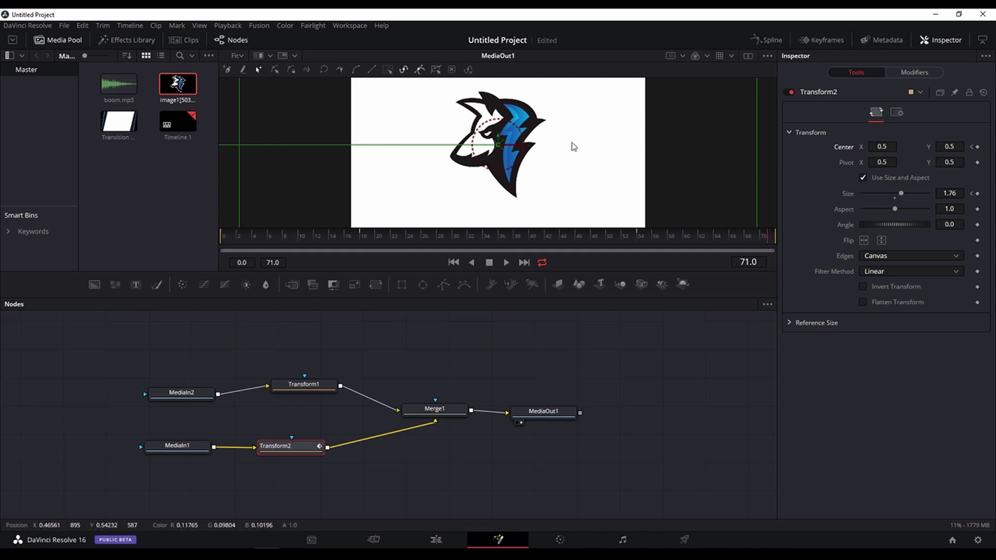
pyautogui.moveTo(498, 144); pyautogui.dragTo(600, 150)
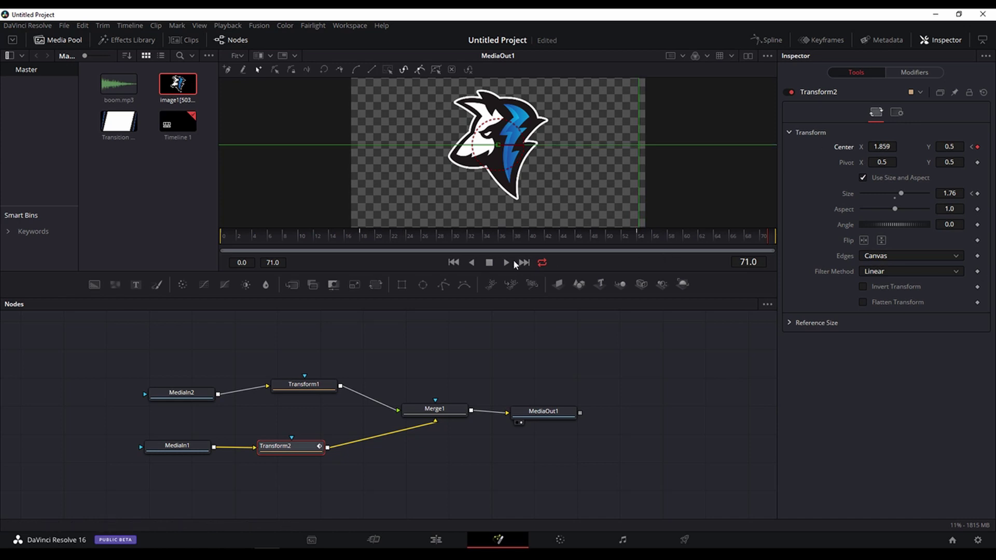
# Step: Preview the wipe animation, scrubbing around frames 9–10
pyautogui.click(507, 262)
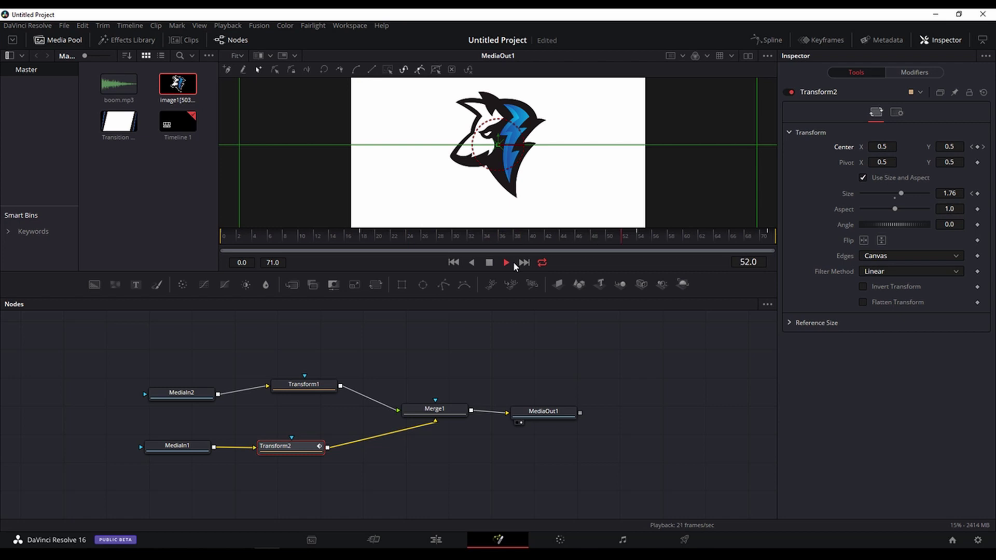
pyautogui.click(488, 263)
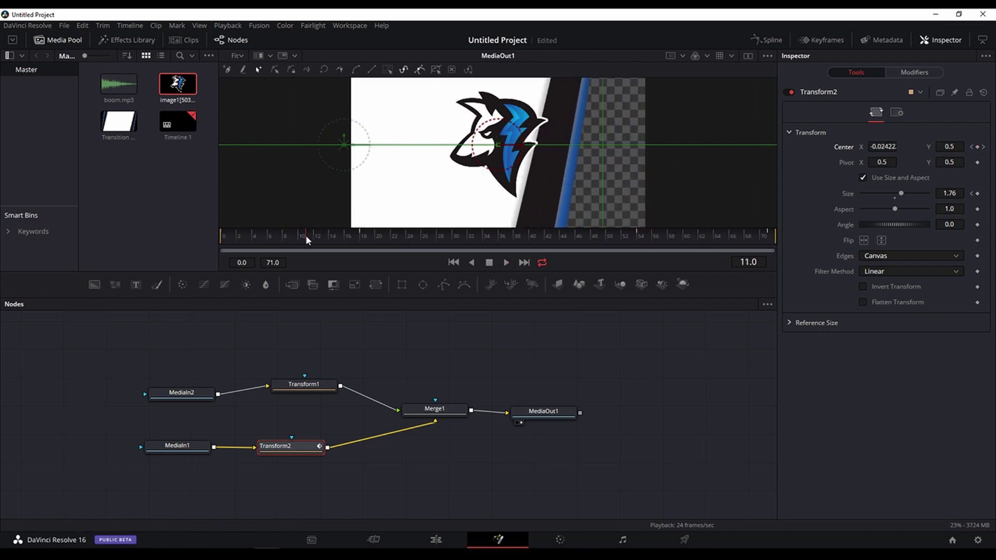
pyautogui.moveTo(305, 235); pyautogui.dragTo(299, 235)
pyautogui.moveTo(293, 236); pyautogui.dragTo(301, 236)
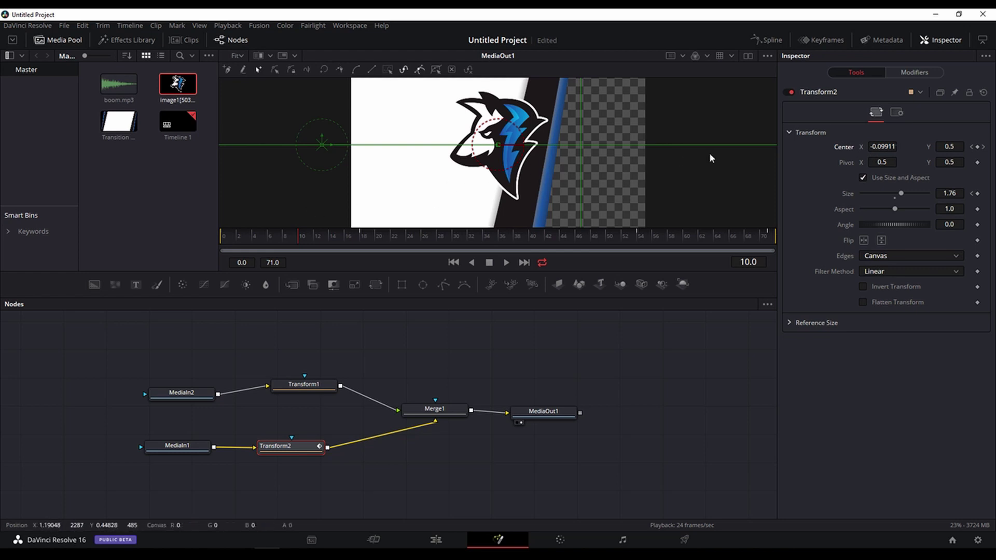
pyautogui.click(307, 386)
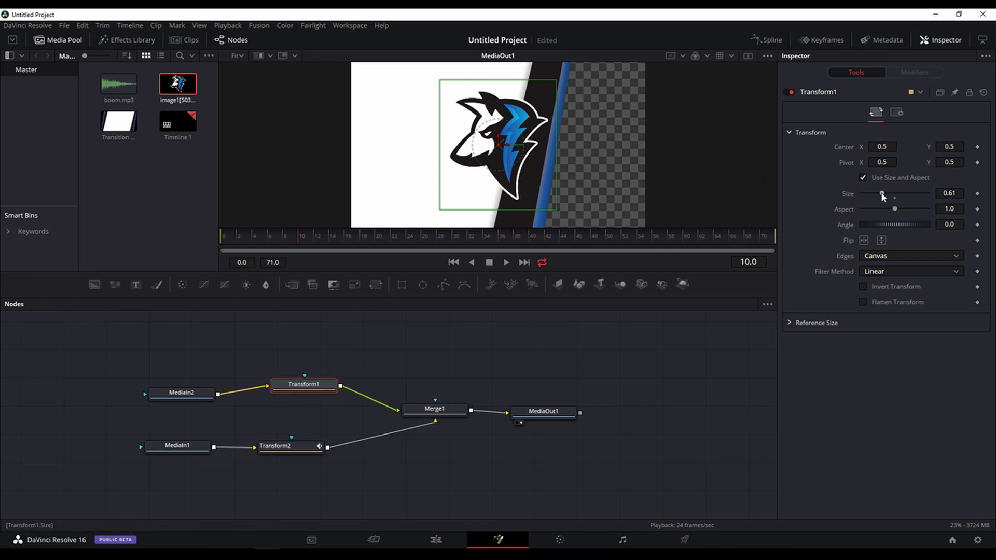
# Step: Keyframe the logo's Size at 0 on frame 10
pyautogui.moveTo(881, 192); pyautogui.dragTo(841, 192)
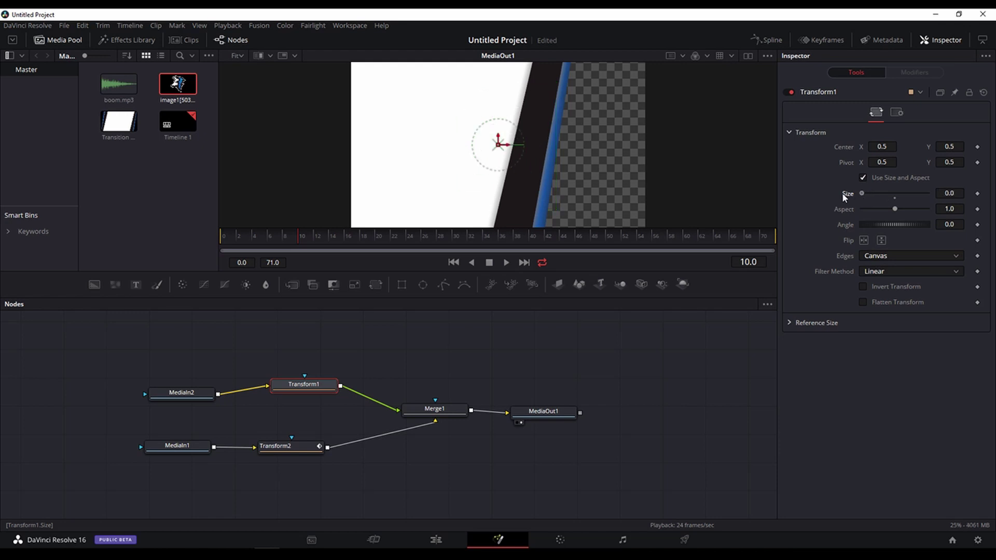
pyautogui.click(977, 193)
pyautogui.click(222, 235)
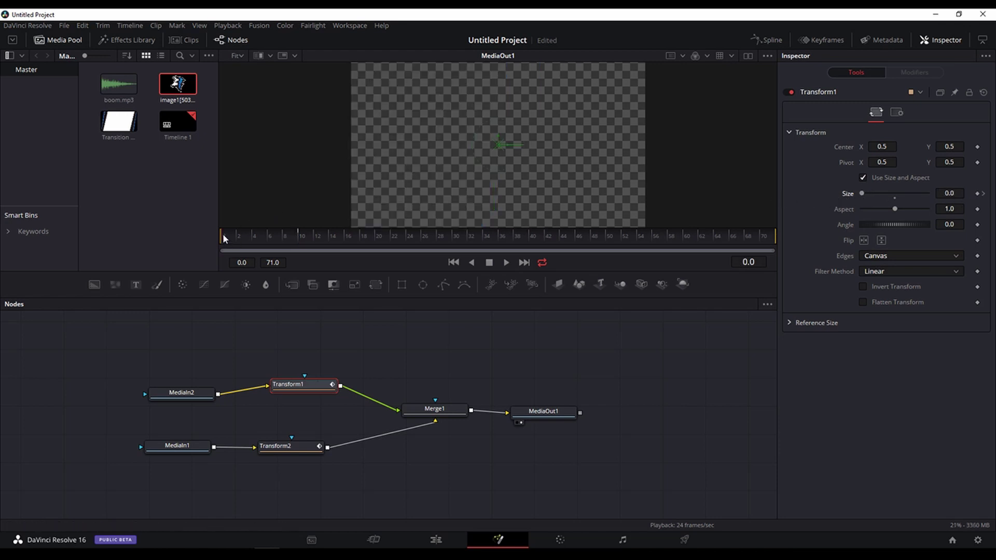
pyautogui.press('space')
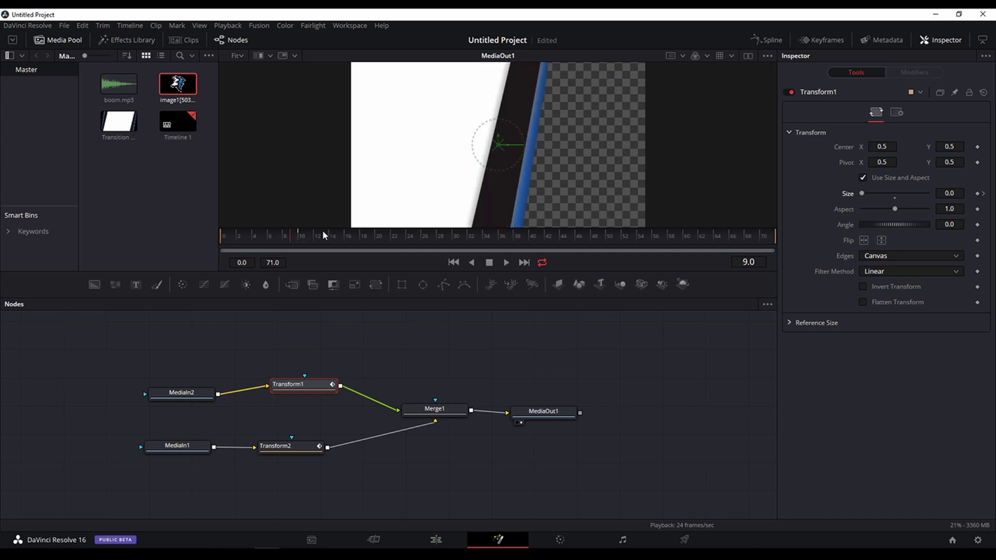
pyautogui.click(298, 235)
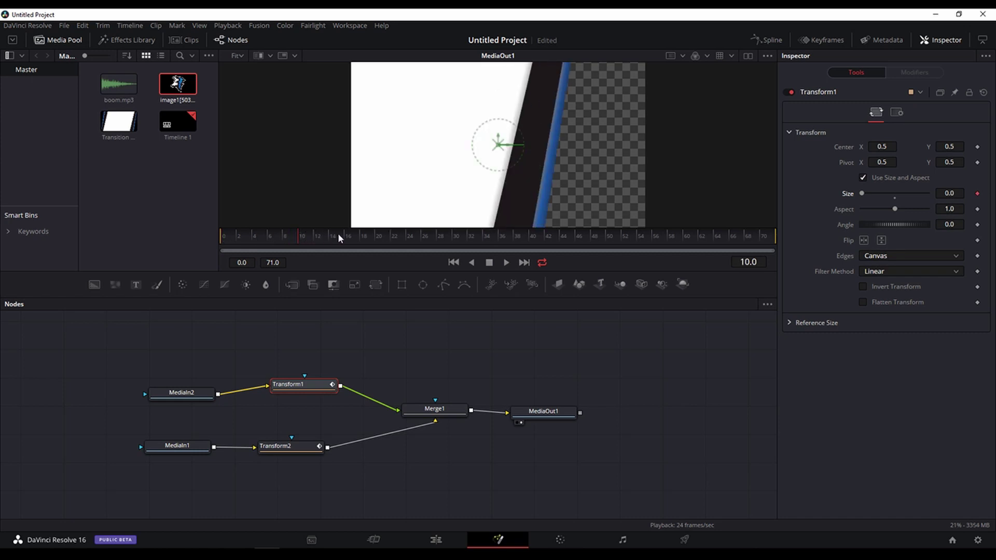
# Step: Set the logo Size to 0.5 at frame 18 and hold it with a keyframe at frame 54
pyautogui.click(360, 232)
pyautogui.click(948, 194)
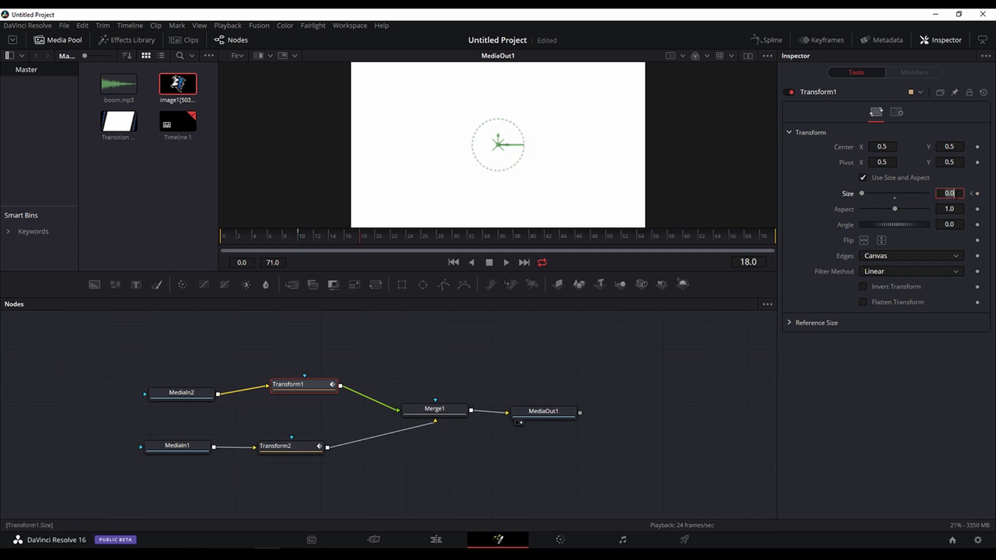
pyautogui.write('0.5')
pyautogui.press('Tab')
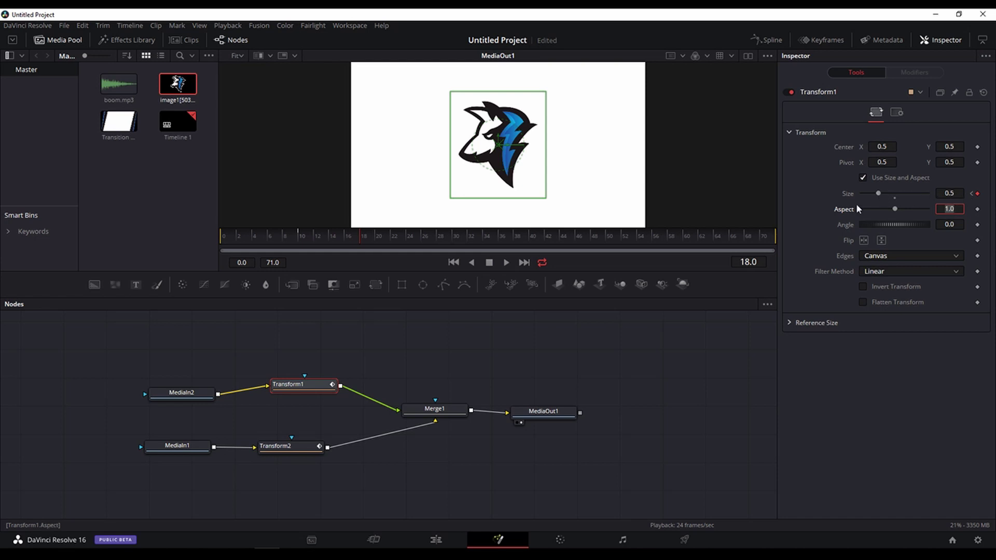
pyautogui.click(637, 235)
pyautogui.click(977, 194)
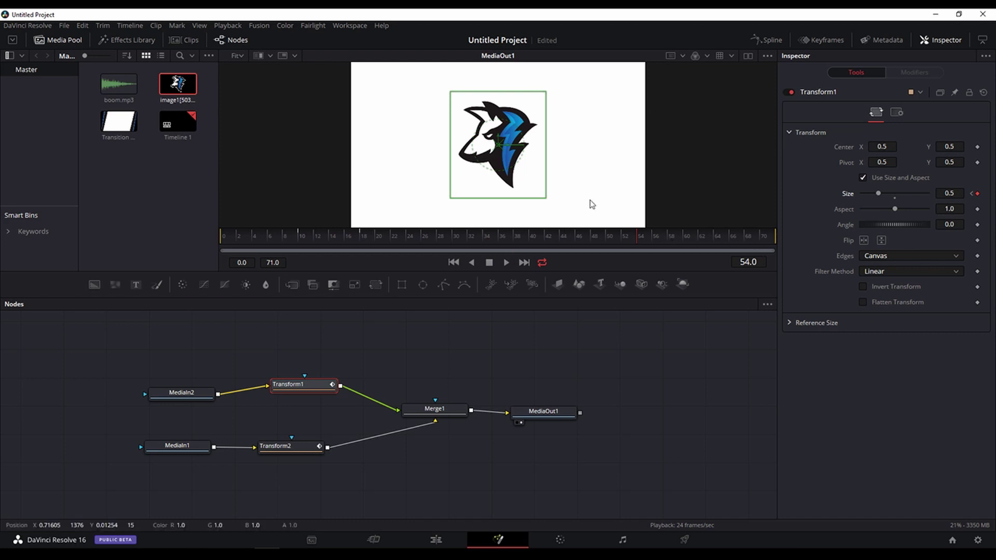
# Step: Shrink the logo back to 0 at frame 62 and play back the animation
pyautogui.press('Right')
pyautogui.press('Right')
pyautogui.press('Right')
pyautogui.press('Right')
pyautogui.press('Right')
pyautogui.press('Right')
pyautogui.press('Right')
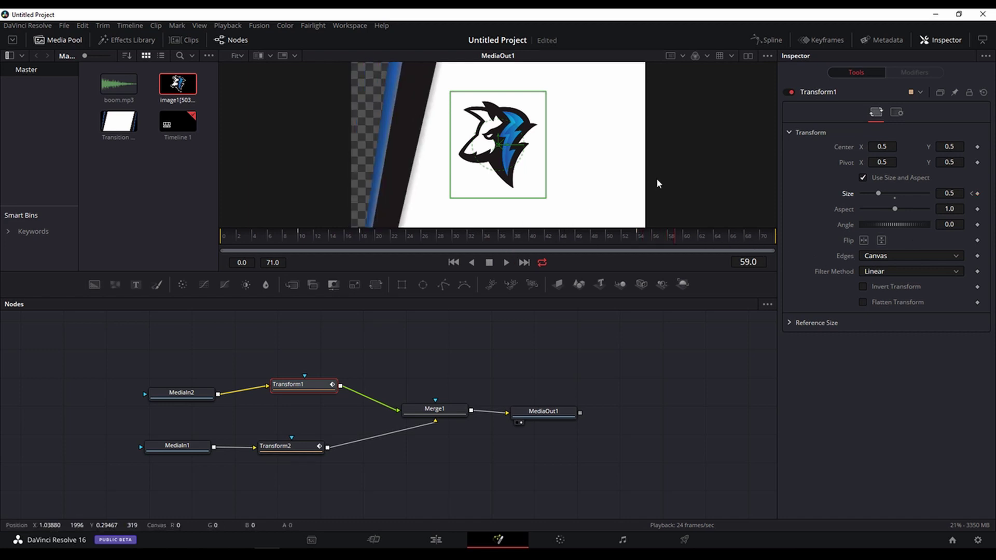
pyautogui.press('Right')
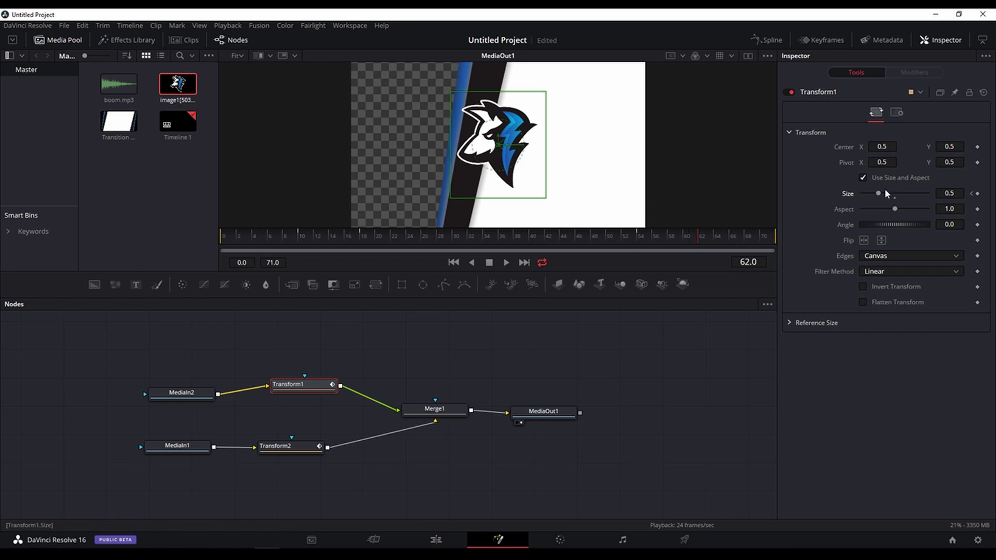
pyautogui.moveTo(878, 193); pyautogui.dragTo(831, 197)
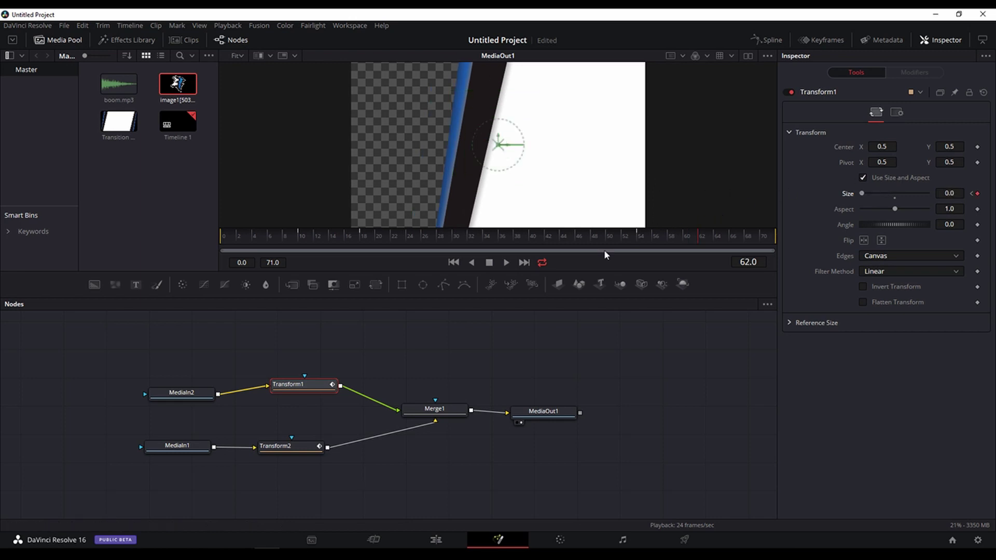
pyautogui.click(506, 263)
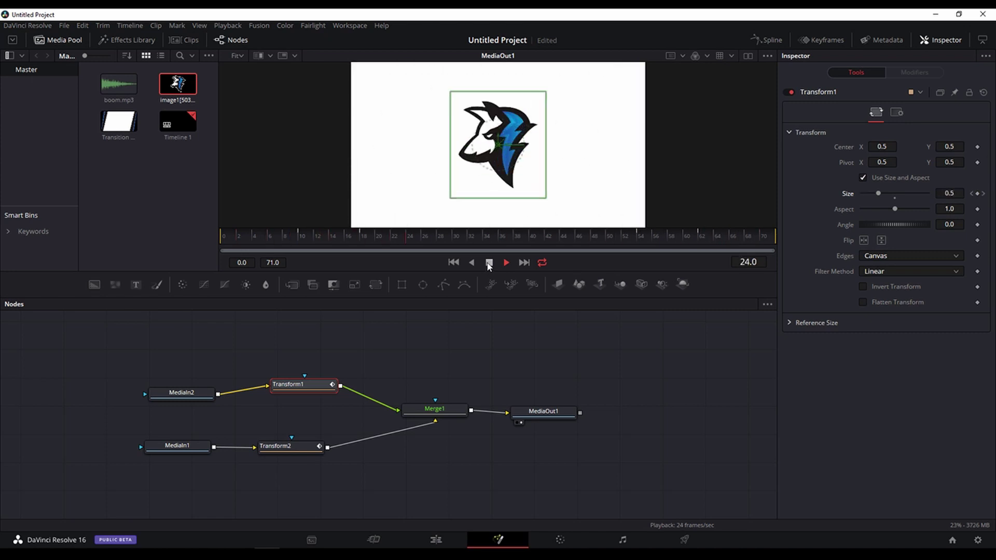
pyautogui.click(488, 263)
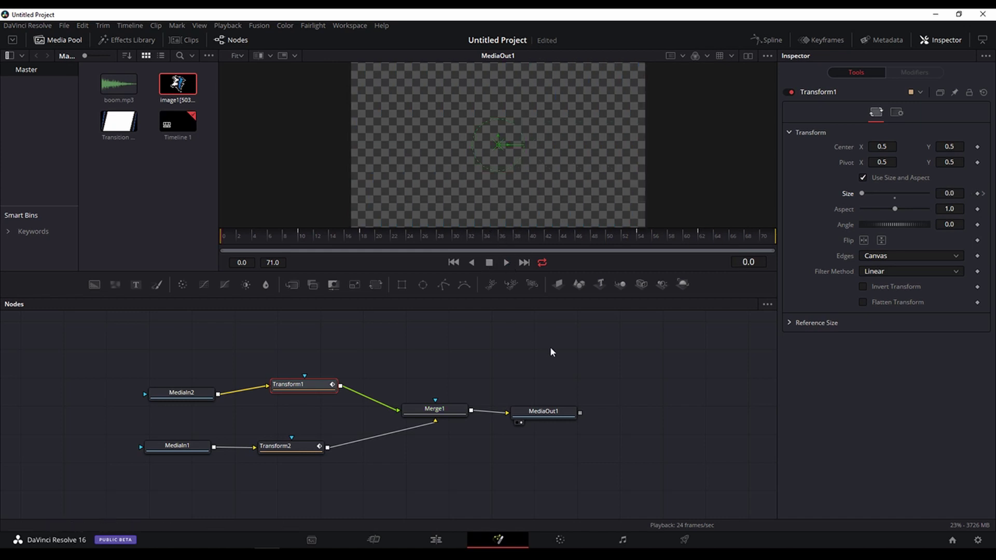
pyautogui.moveTo(546, 407); pyautogui.dragTo(537, 412)
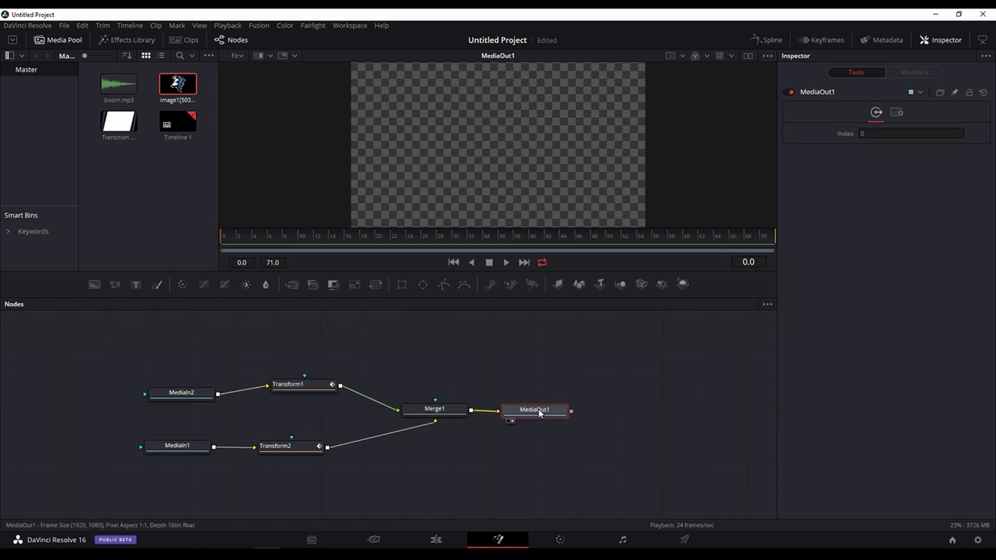
# Step: Show the Transform1 and Transform2 curves in the Spline editor and fit the graph
pyautogui.click(770, 40)
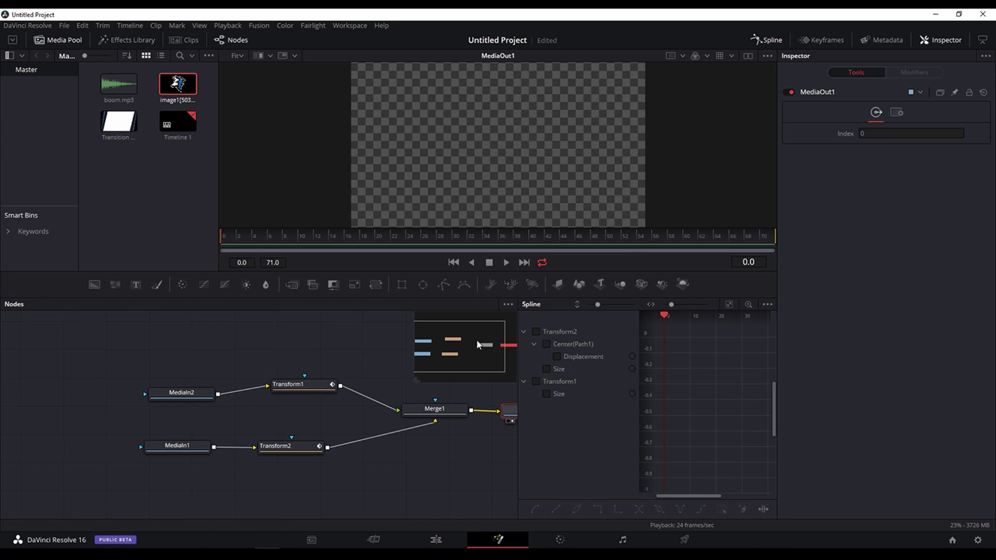
pyautogui.click(536, 331)
pyautogui.click(536, 381)
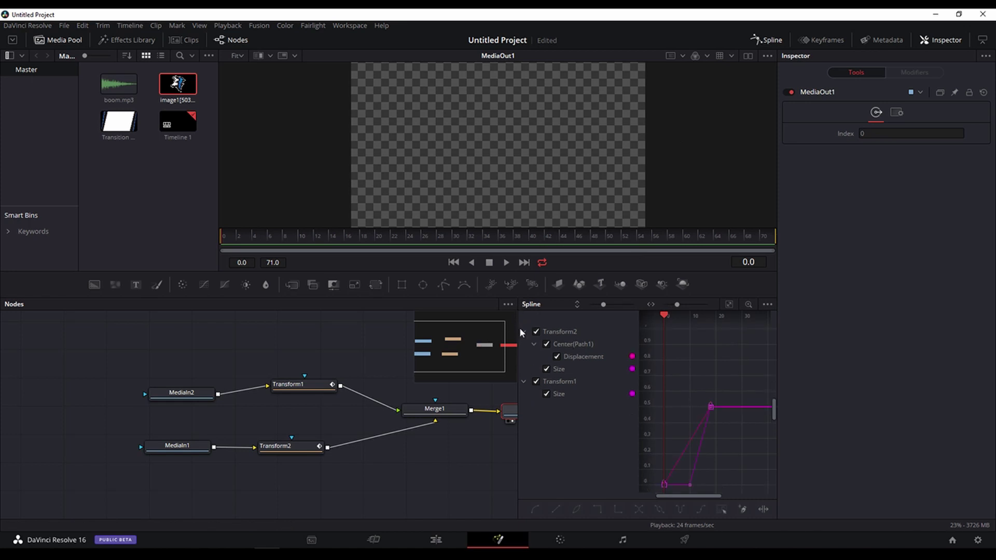
pyautogui.moveTo(518, 332); pyautogui.dragTo(272, 347)
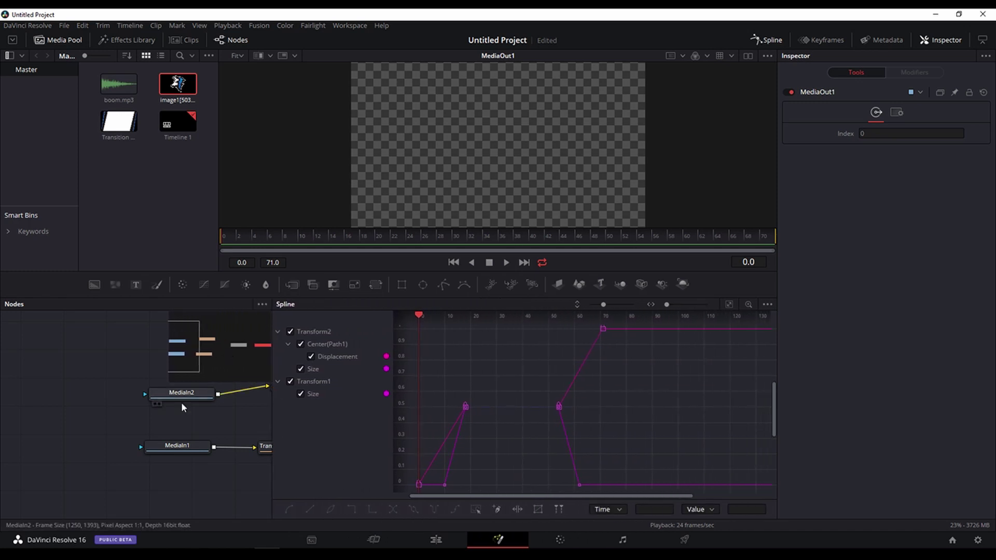
pyautogui.moveTo(666, 304); pyautogui.dragTo(664, 304)
pyautogui.moveTo(604, 306); pyautogui.dragTo(596, 305)
pyautogui.moveTo(664, 304); pyautogui.dragTo(666, 305)
pyautogui.moveTo(583, 495); pyautogui.dragTo(530, 496)
# Step: Select all keyframes and smooth them with S so the motions ease, then play back
pyautogui.moveTo(421, 477); pyautogui.dragTo(685, 340)
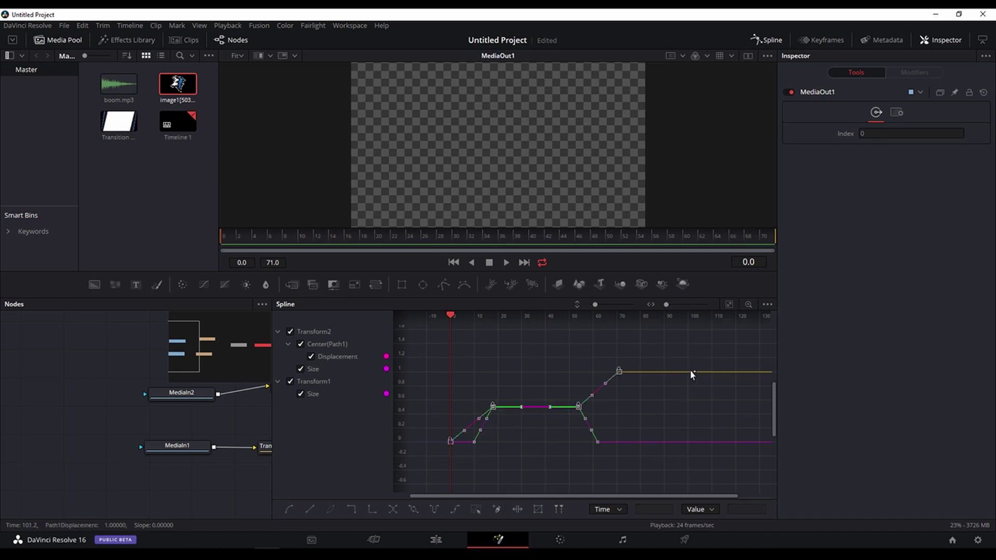
pyautogui.press('s')
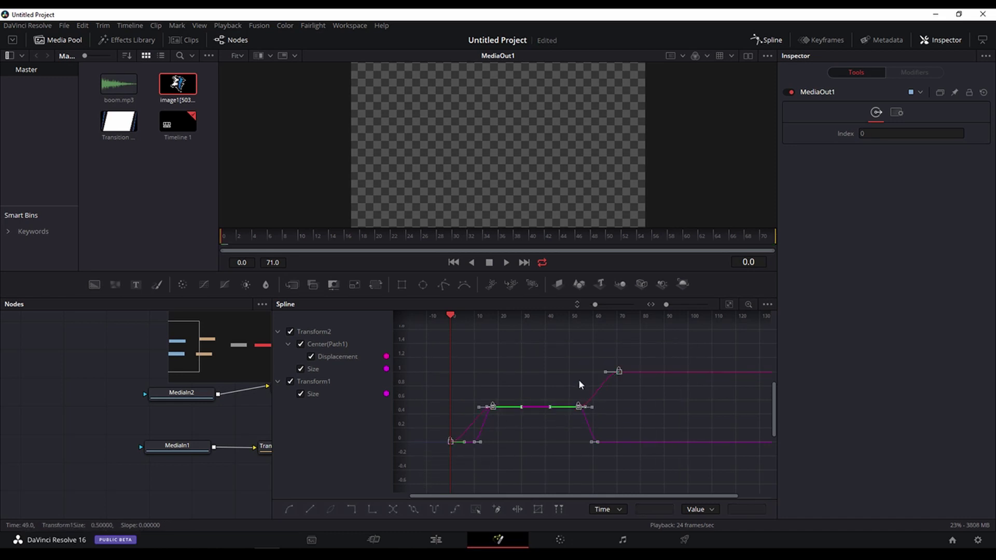
pyautogui.click(507, 263)
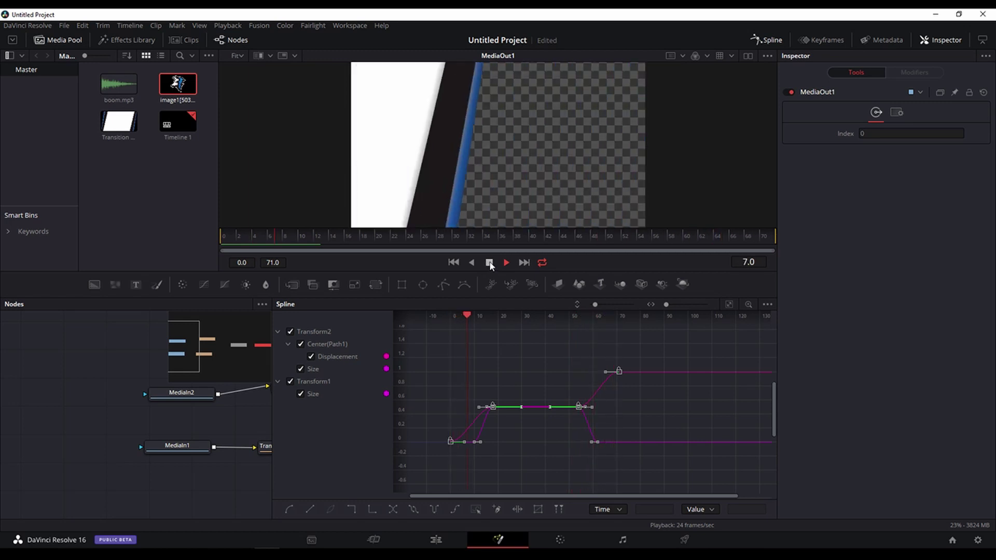
pyautogui.click(489, 263)
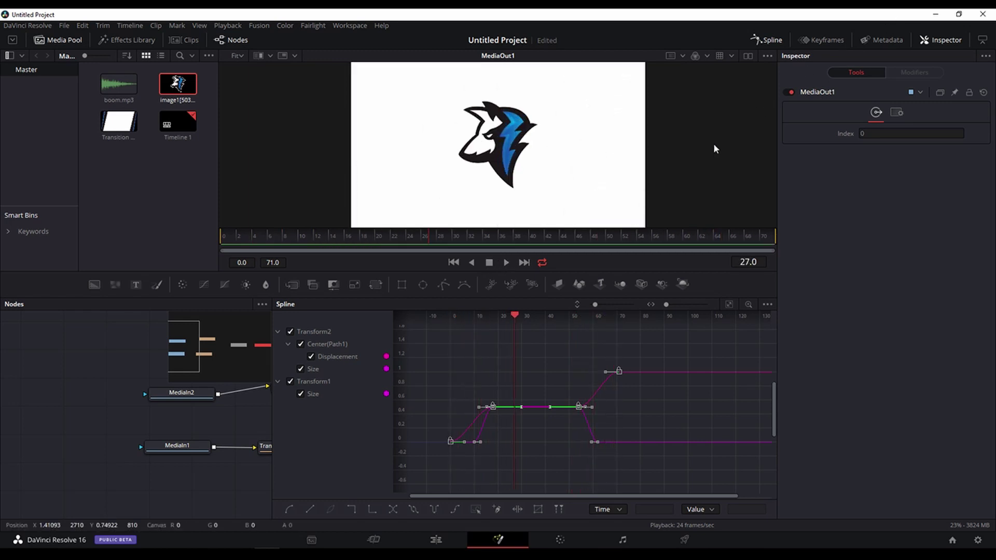
pyautogui.click(766, 40)
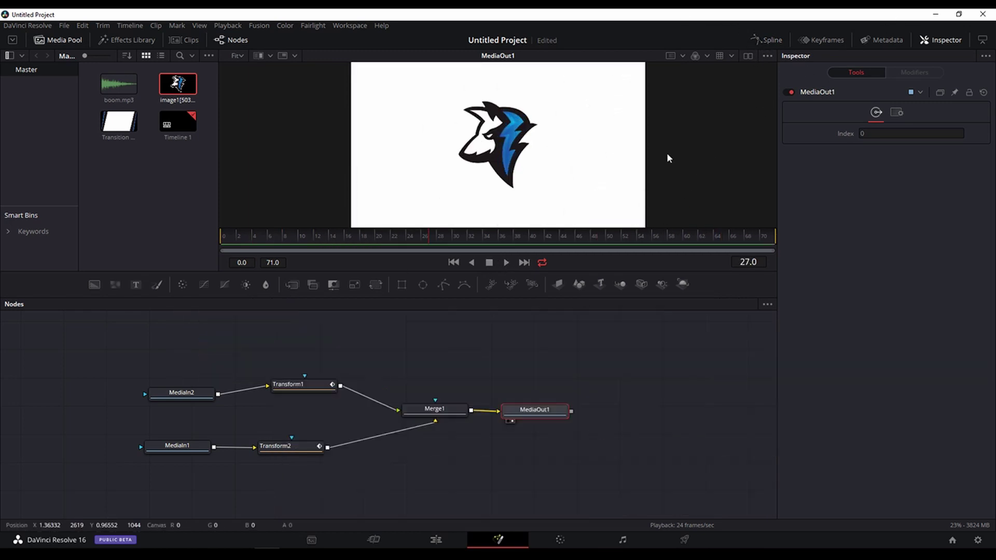
# Step: Place boom.mp3 on Audio 1 at the start of the timeline
pyautogui.click(436, 539)
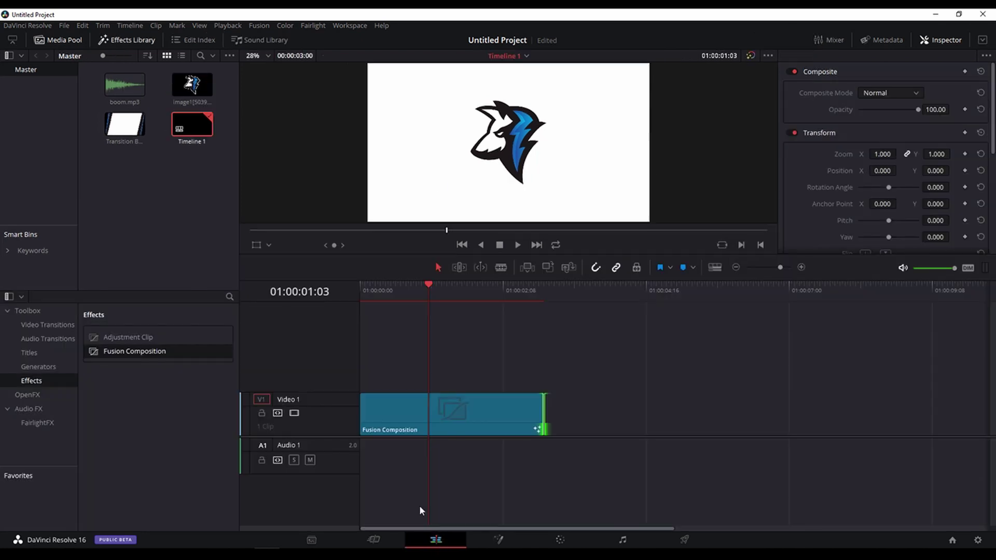
pyautogui.moveTo(429, 285); pyautogui.dragTo(341, 285)
pyautogui.moveTo(124, 84); pyautogui.dragTo(373, 464)
pyautogui.click(463, 412)
# Step: Combine the Fusion Composition and boom.mp3 into Compound Clip 1
pyautogui.hotkey('ctrl', 'a')
pyautogui.rightClick(463, 413)
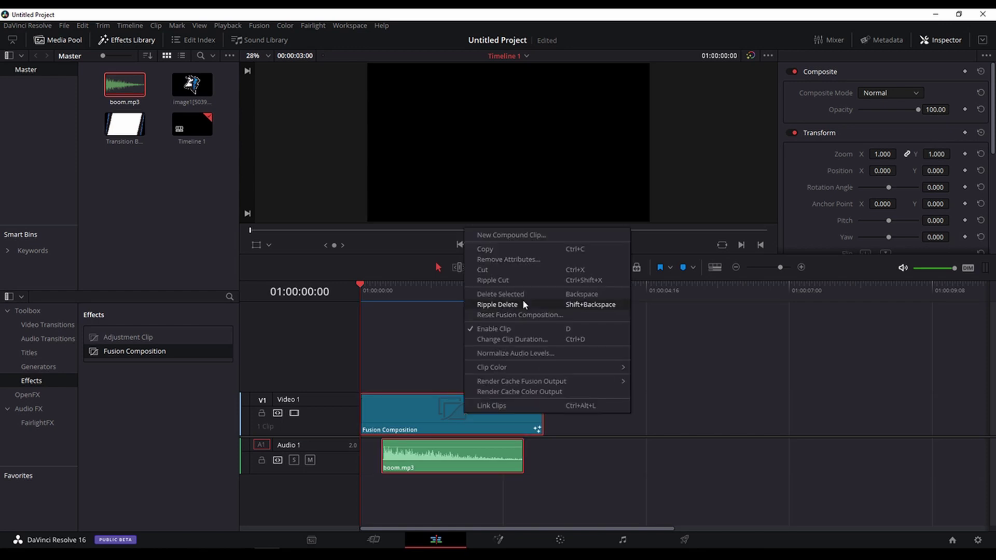
pyautogui.click(520, 235)
pyautogui.click(555, 310)
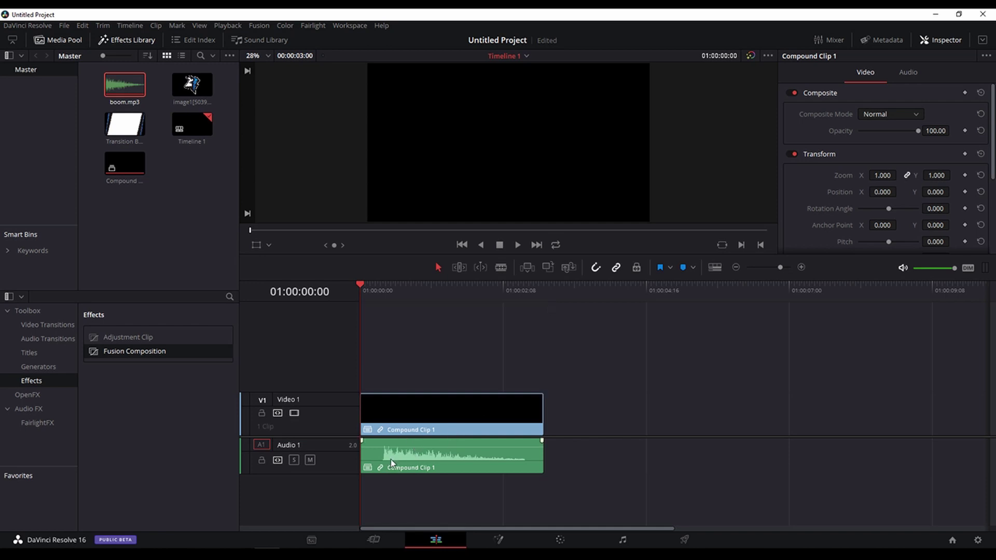
# Step: Normalize the audio clip's levels to a -9 dBFS peak
pyautogui.rightClick(428, 456)
pyautogui.click(421, 456)
pyautogui.rightClick(424, 454)
pyautogui.moveTo(469, 430)
pyautogui.click(472, 356)
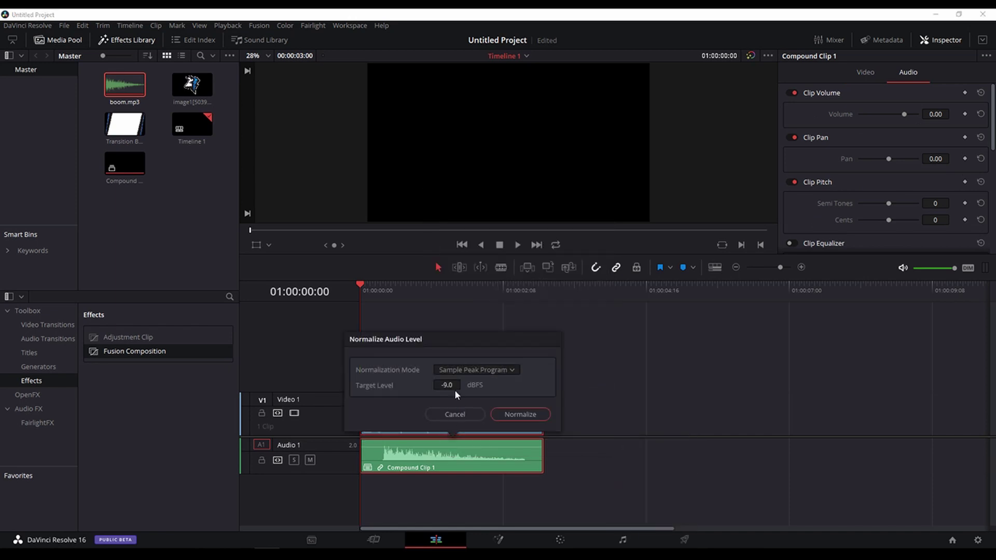
pyautogui.click(513, 415)
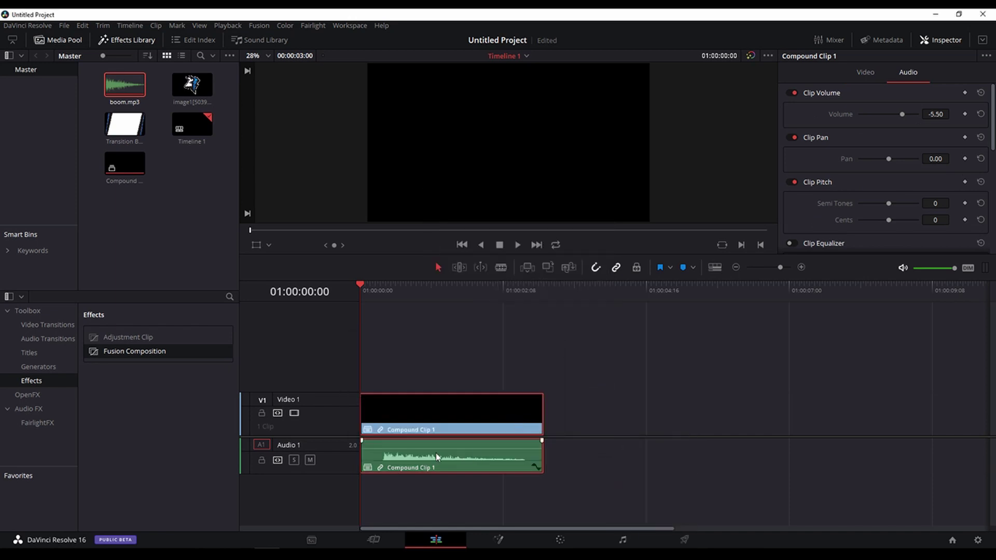
# Step: Play the transition to check its sound, rewind to the start, and go to the Deliver page
pyautogui.click(517, 245)
pyautogui.click(500, 244)
pyautogui.moveTo(498, 284); pyautogui.dragTo(366, 284)
pyautogui.click(684, 540)
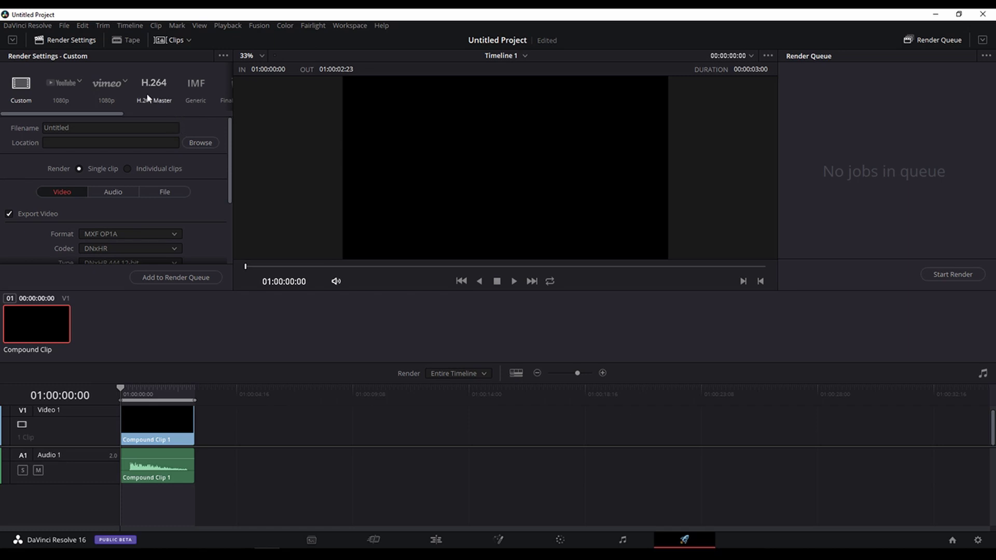
# Step: Choose the H.264 Master render preset and name the output 'Transiton'
pyautogui.click(155, 83)
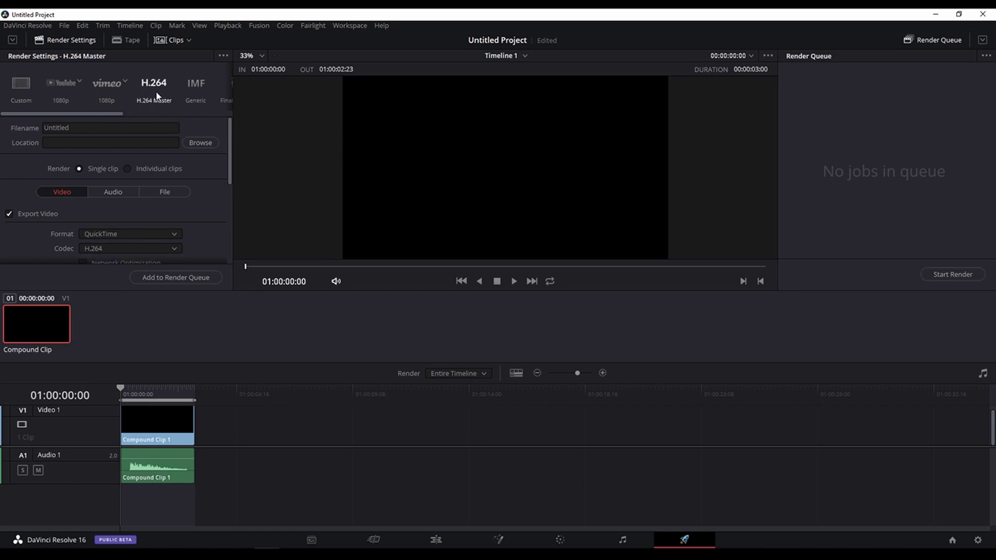
pyautogui.doubleClick(57, 128)
pyautogui.write('Transiton')
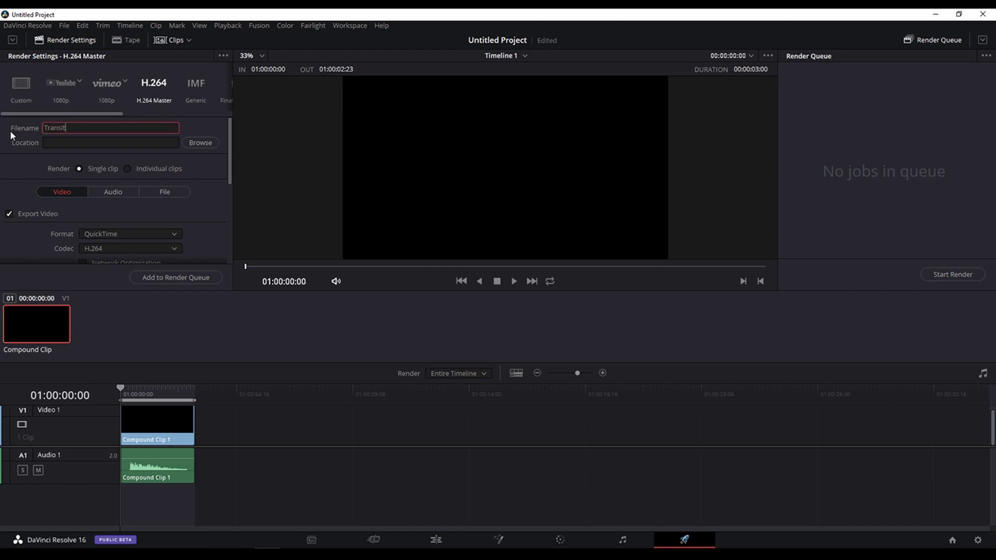
# Step: Set the render location to the Youtube Graphics folder on the Desktop
pyautogui.click(202, 143)
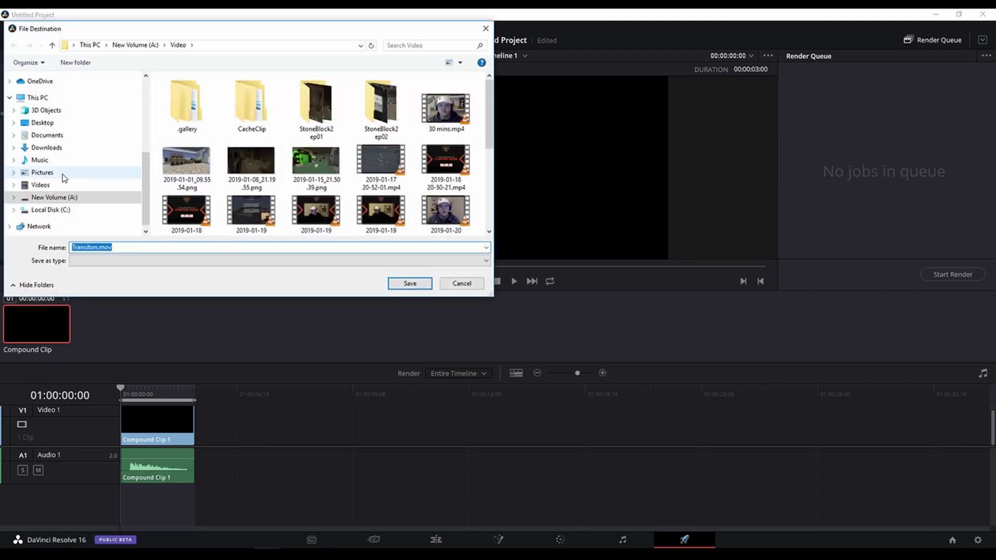
pyautogui.click(44, 123)
pyautogui.doubleClick(179, 202)
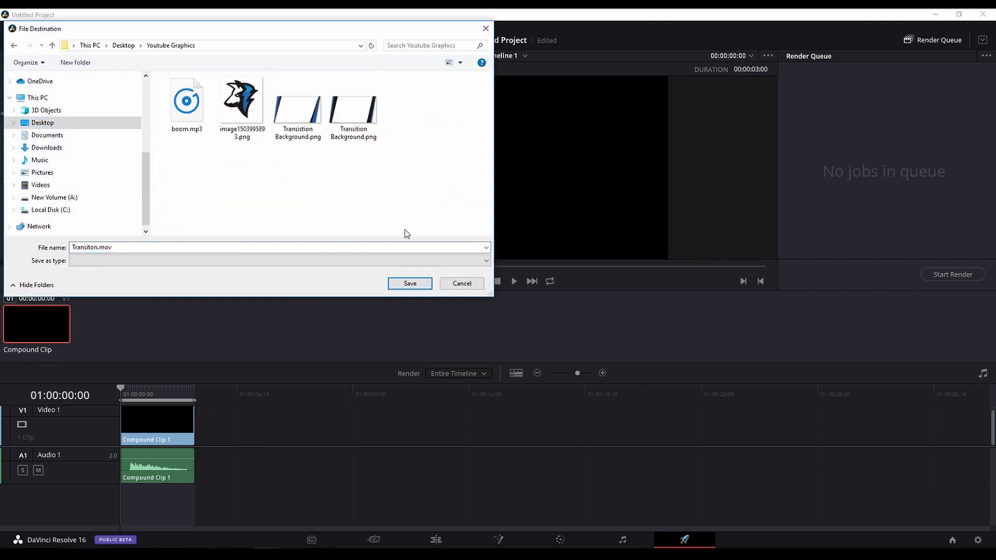
pyautogui.click(409, 283)
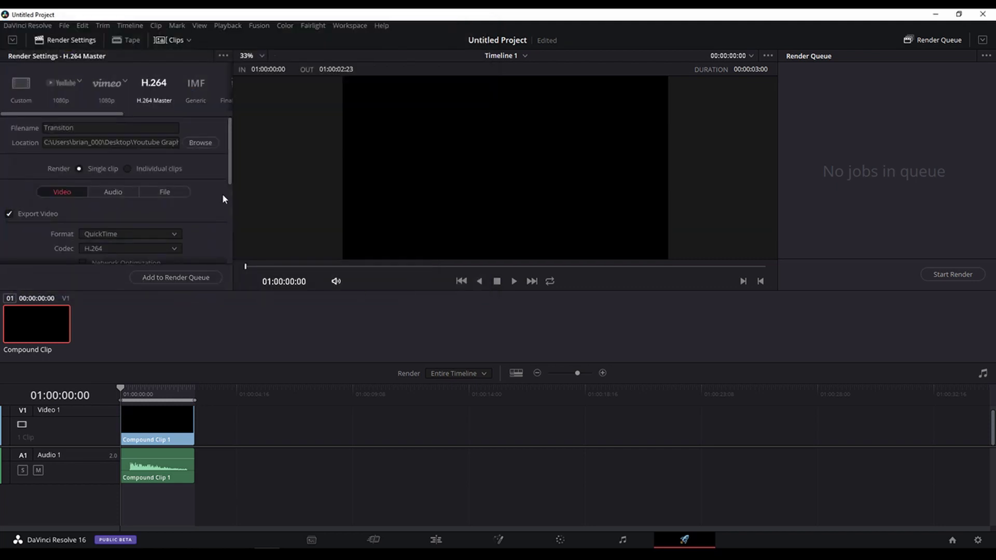
pyautogui.scroll(-1, 229, 166)
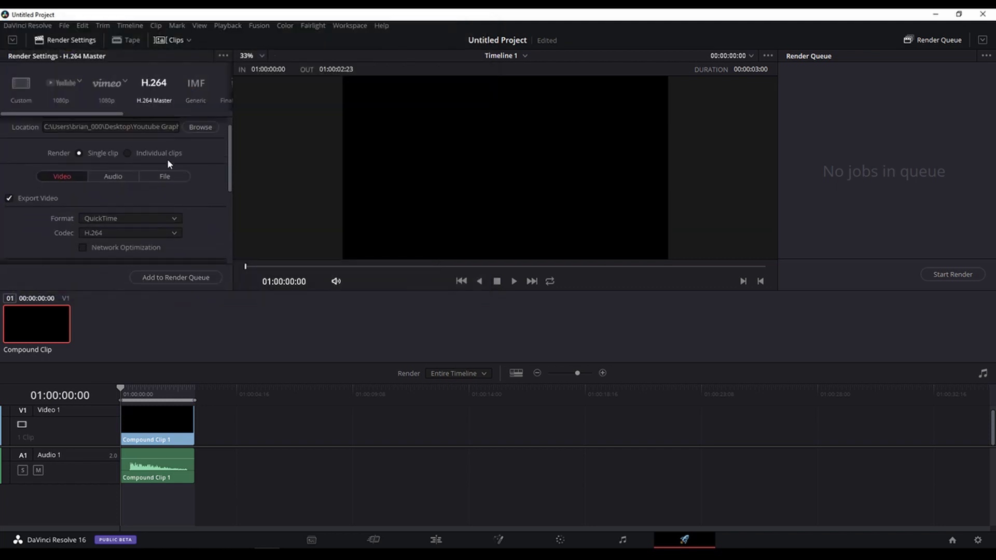
# Step: Render as individual clips using the GoPro CineForm codec at RGB 16-bit
pyautogui.click(127, 154)
pyautogui.moveTo(232, 157); pyautogui.dragTo(226, 224)
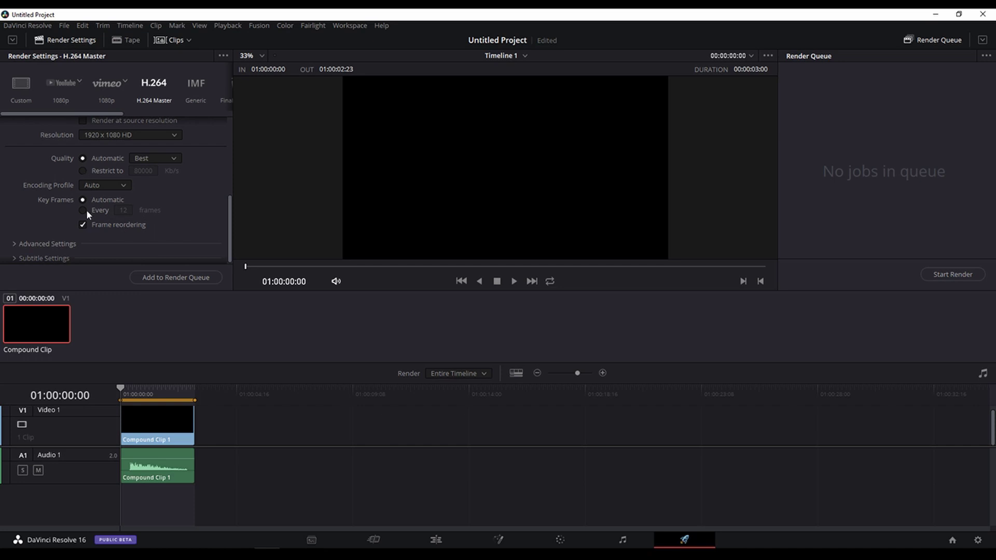
pyautogui.moveTo(229, 224); pyautogui.dragTo(228, 182)
pyautogui.click(149, 177)
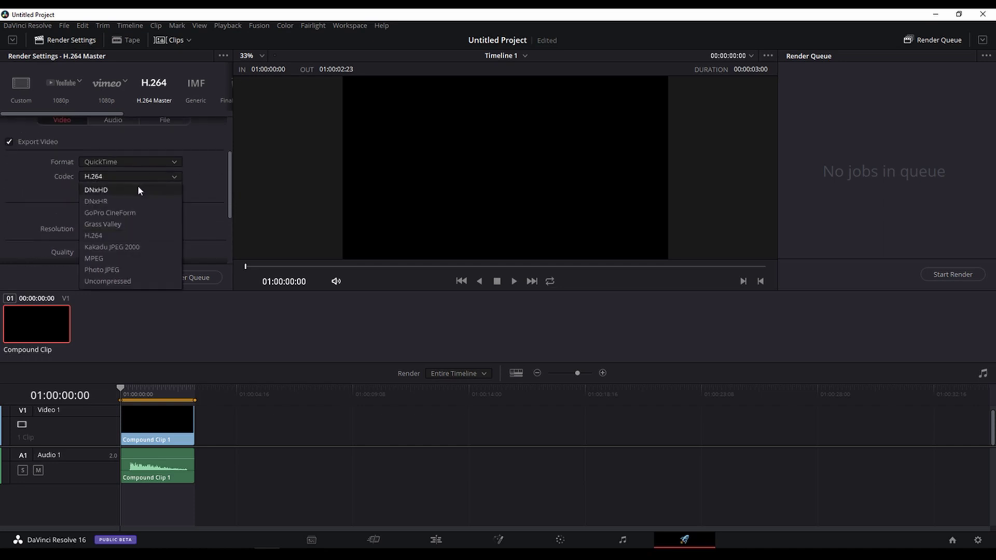
pyautogui.click(127, 212)
pyautogui.scroll(-2, 48, 204)
pyautogui.click(98, 160)
pyautogui.click(110, 174)
# Step: Enable Export Alpha, add the job to the render queue, and start rendering
pyautogui.scroll(-2, 48, 174)
pyautogui.click(82, 199)
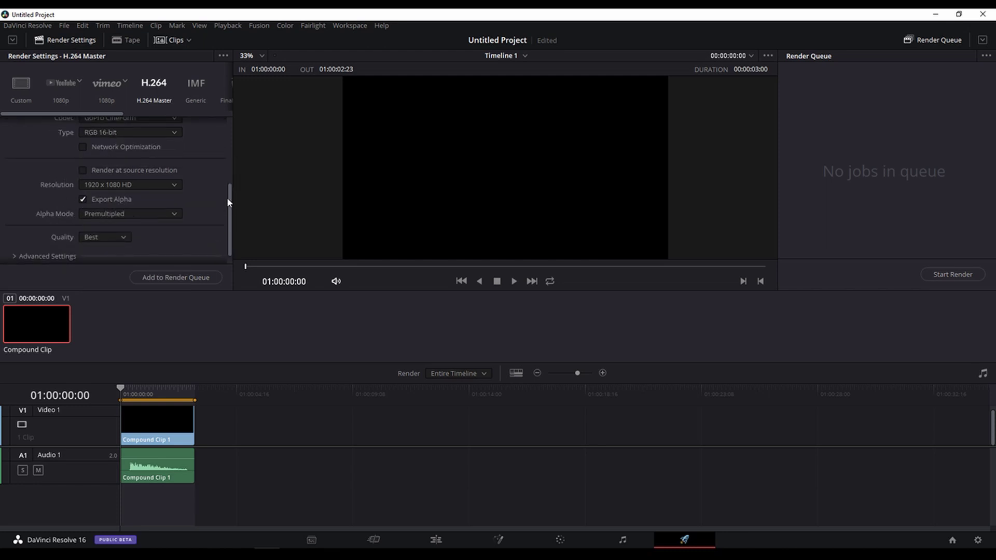
pyautogui.moveTo(230, 206)
pyautogui.mouseDown()
pyautogui.moveTo(228, 175)
pyautogui.moveTo(229, 223)
pyautogui.mouseUp()
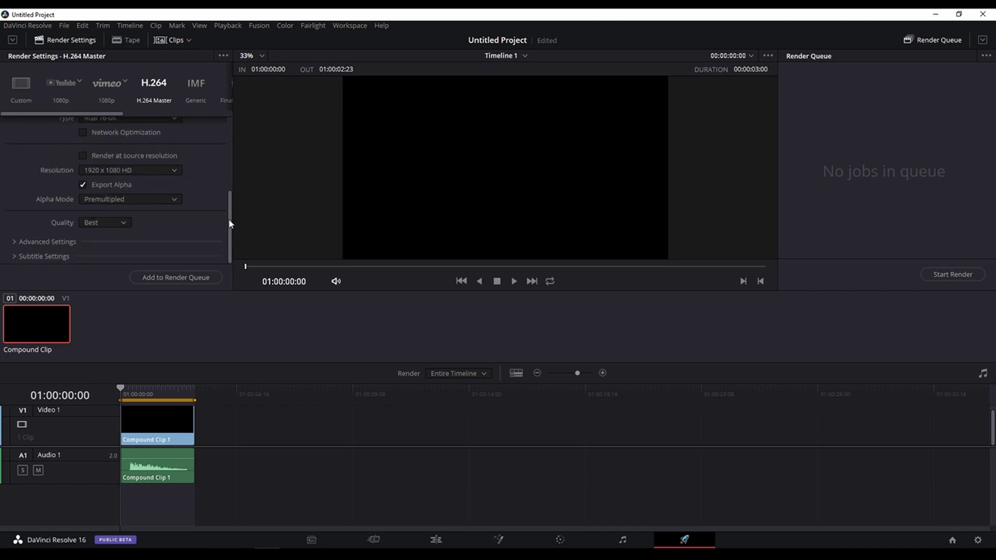
pyautogui.moveTo(228, 219)
pyautogui.mouseDown()
pyautogui.moveTo(229, 157)
pyautogui.moveTo(225, 200)
pyautogui.mouseUp()
pyautogui.scroll(-1, 162, 226)
pyautogui.click(164, 278)
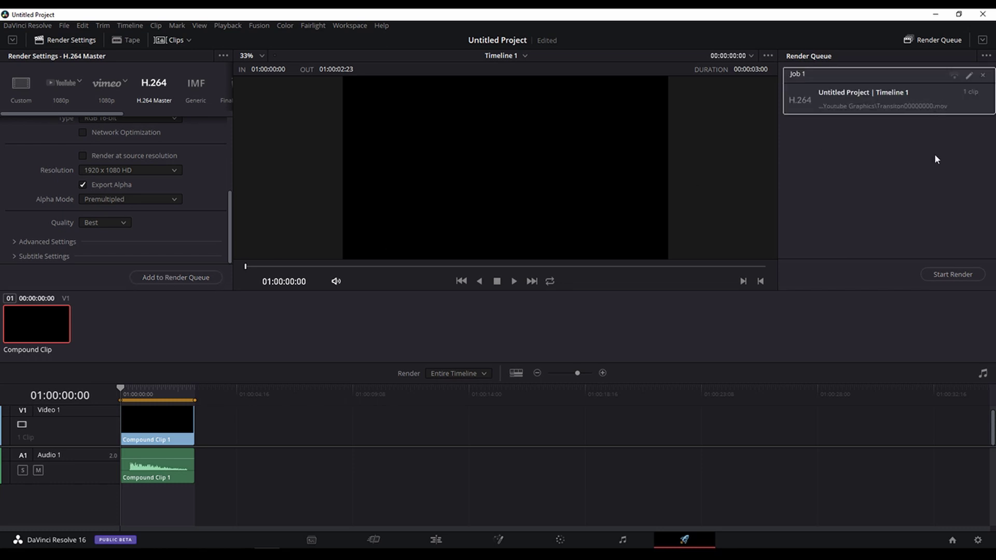
pyautogui.click(950, 275)
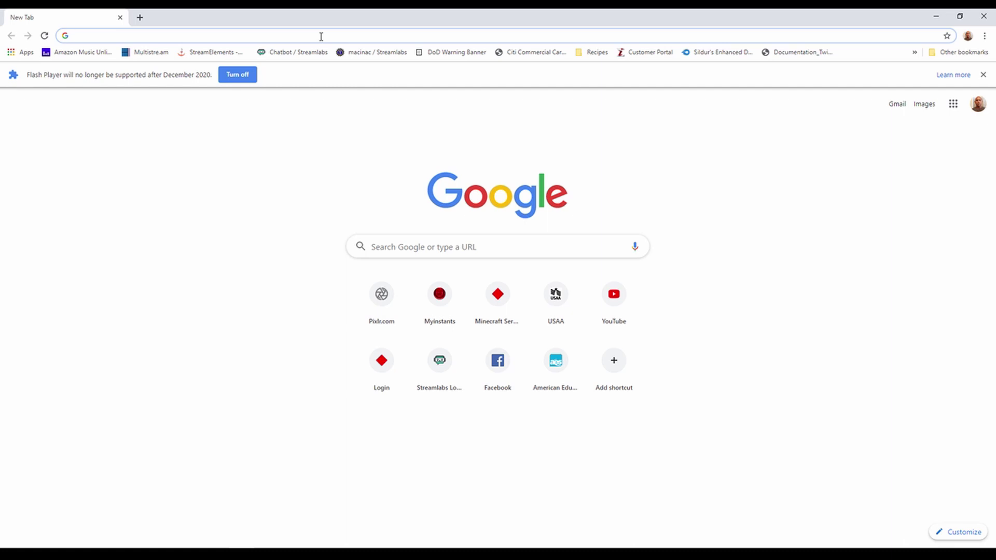
# Step: Search Google for 'mov to webm convert' and open the video.online-convert.com WebM converter
pyautogui.write('mov')
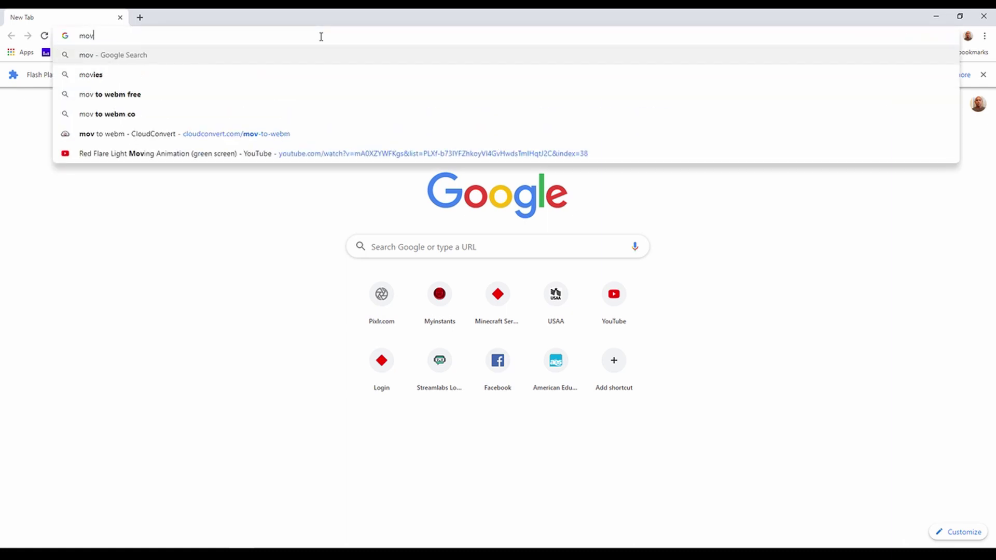
pyautogui.write(' to web')
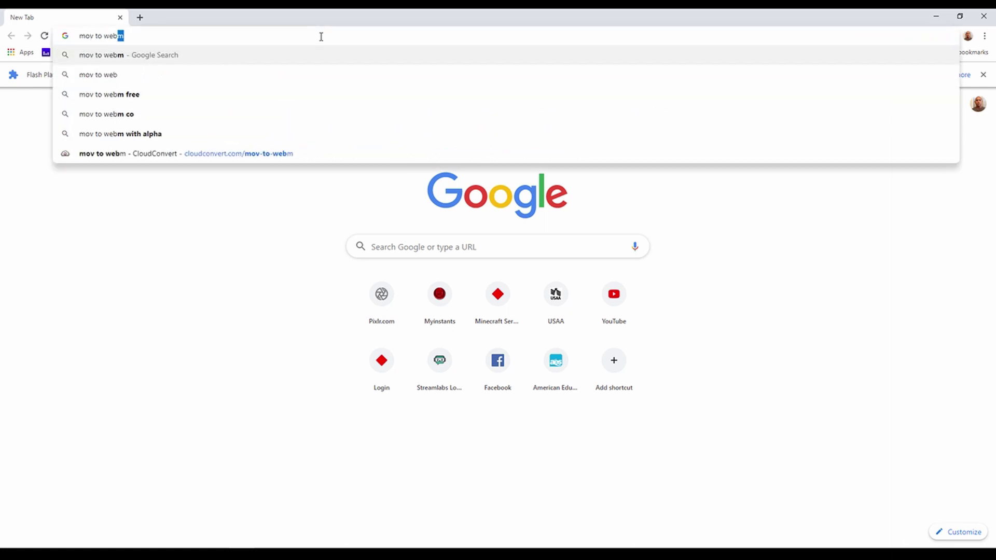
pyautogui.write('m convert')
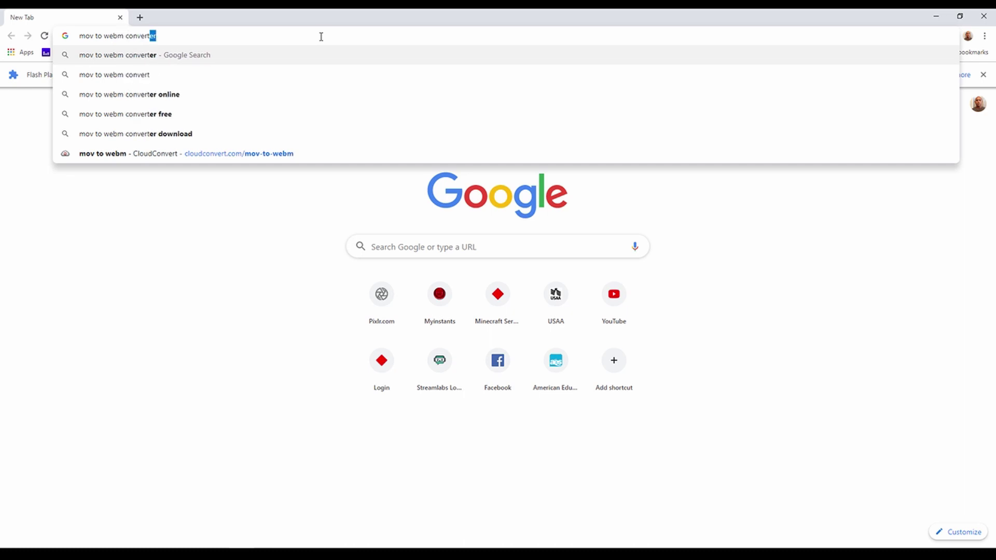
pyautogui.press('Return')
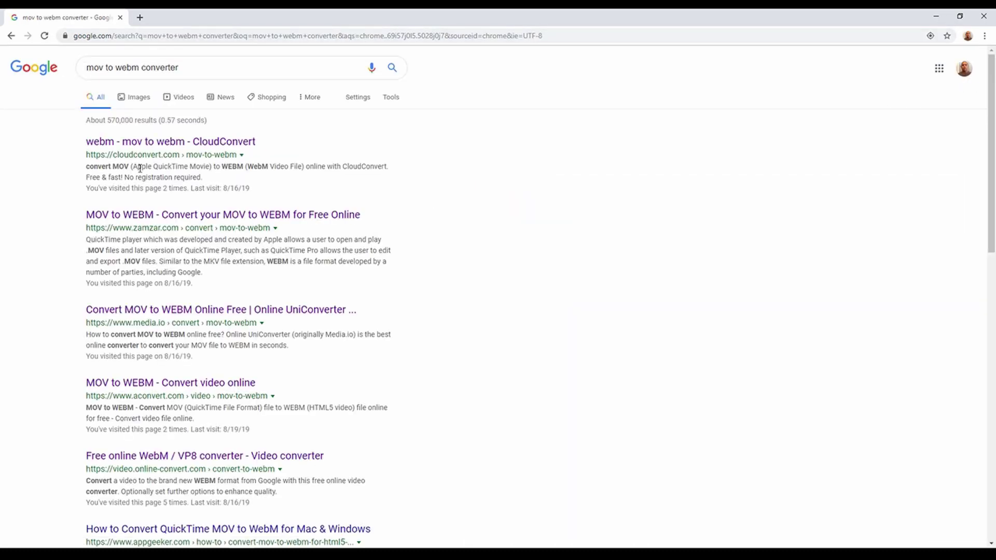
pyautogui.scroll(-2, 128, 403)
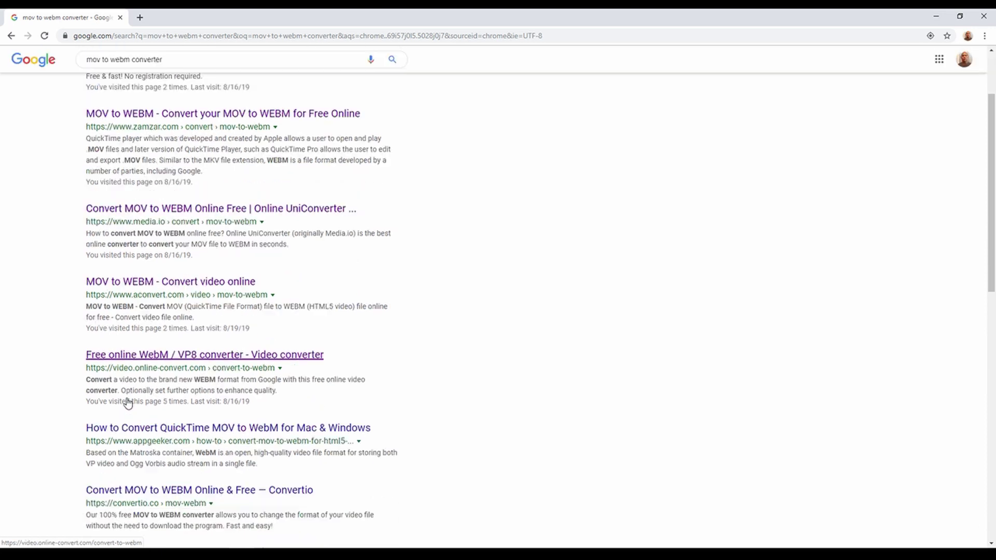
pyautogui.scroll(-2, 151, 420)
pyautogui.scroll(-3, 155, 419)
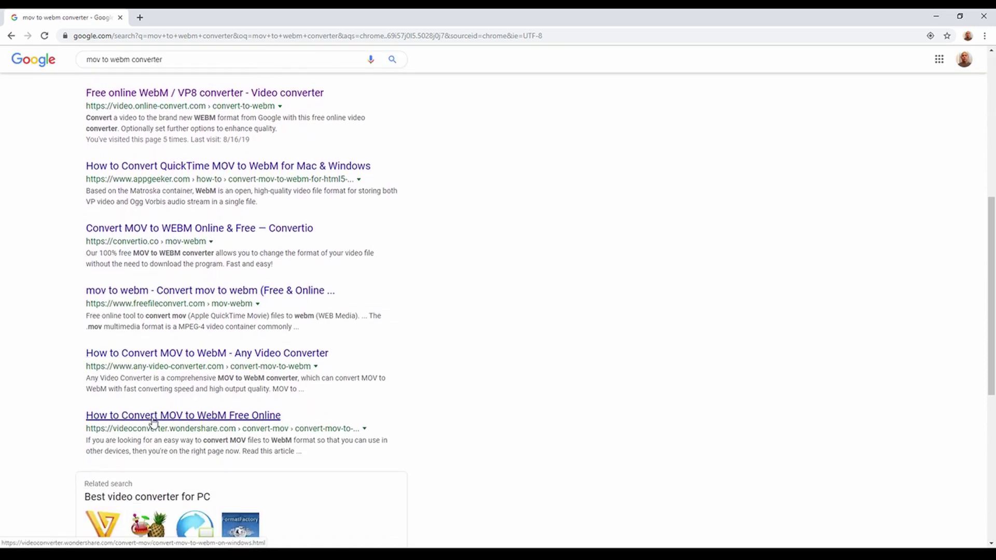
pyautogui.scroll(-6, 151, 417)
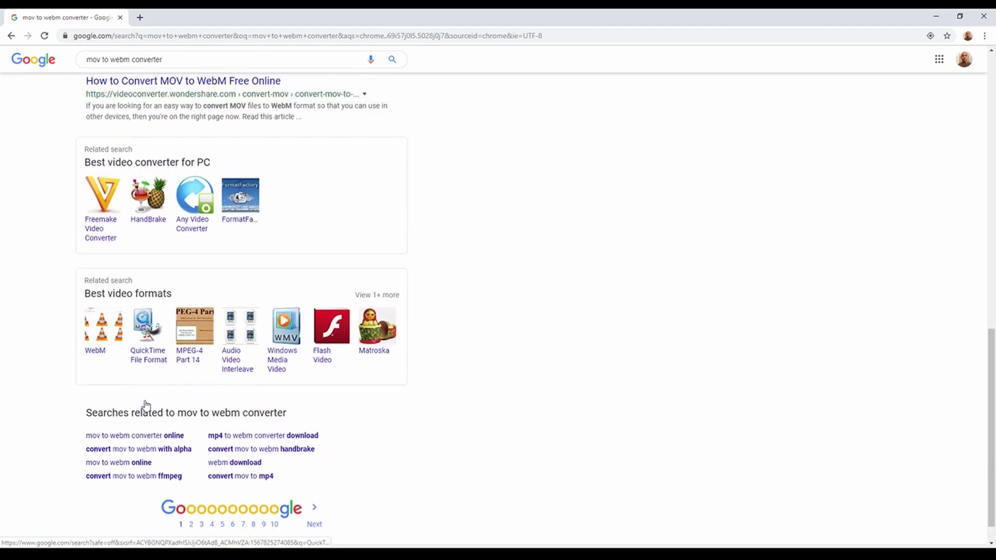
pyautogui.scroll(8, 147, 404)
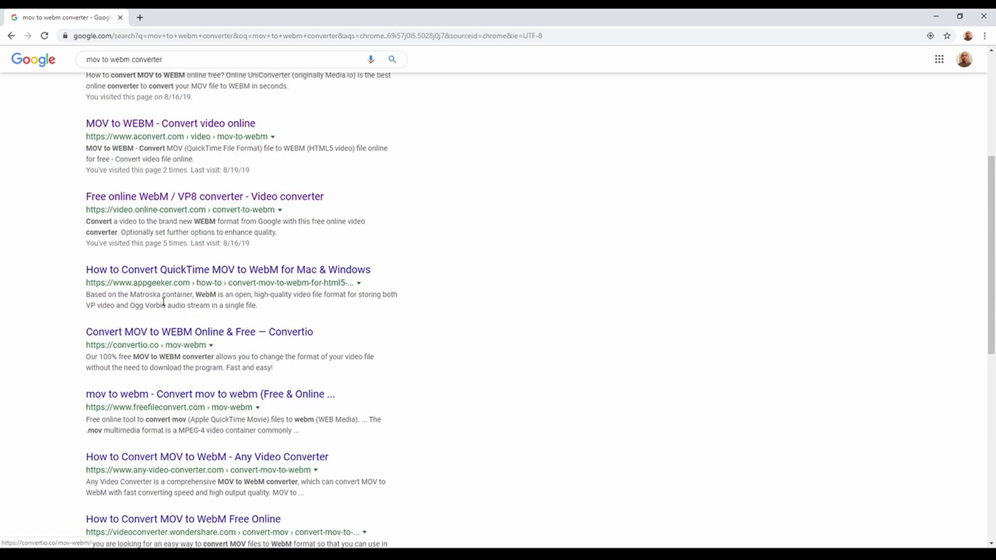
pyautogui.click(159, 200)
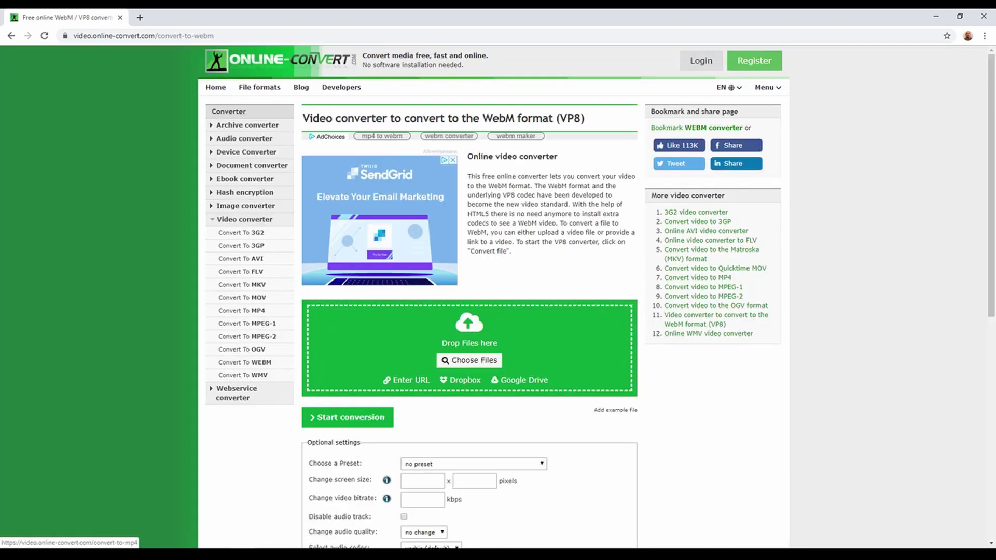
# Step: Drop the rendered Transiton00000000.mov onto Online-Convert to upload it for WebM conversion
pyautogui.moveTo(104, 542); pyautogui.dragTo(474, 332)
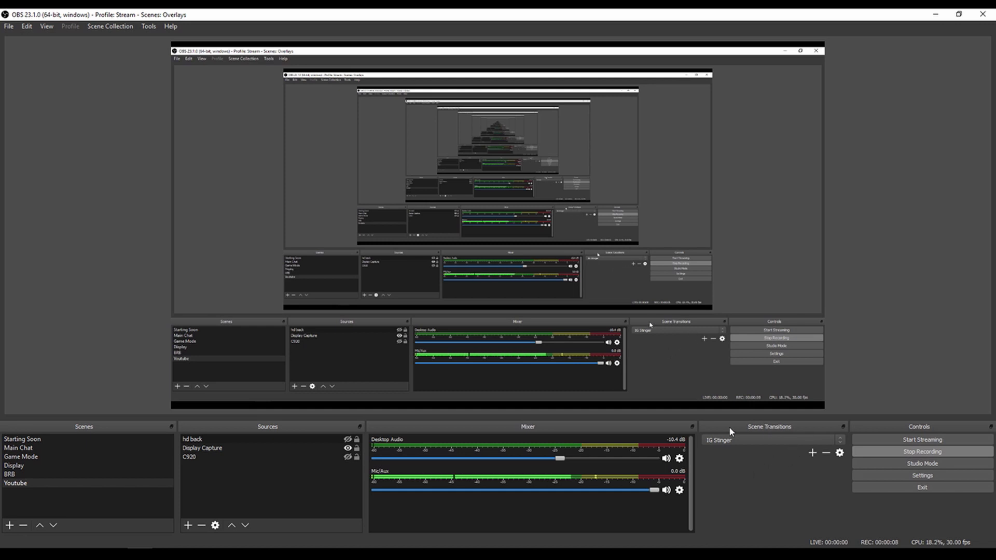
# Step: Create a Stinger scene transition named 'Transtion'
pyautogui.click(812, 453)
pyautogui.click(836, 481)
pyautogui.write('Trans')
pyautogui.write('tion')
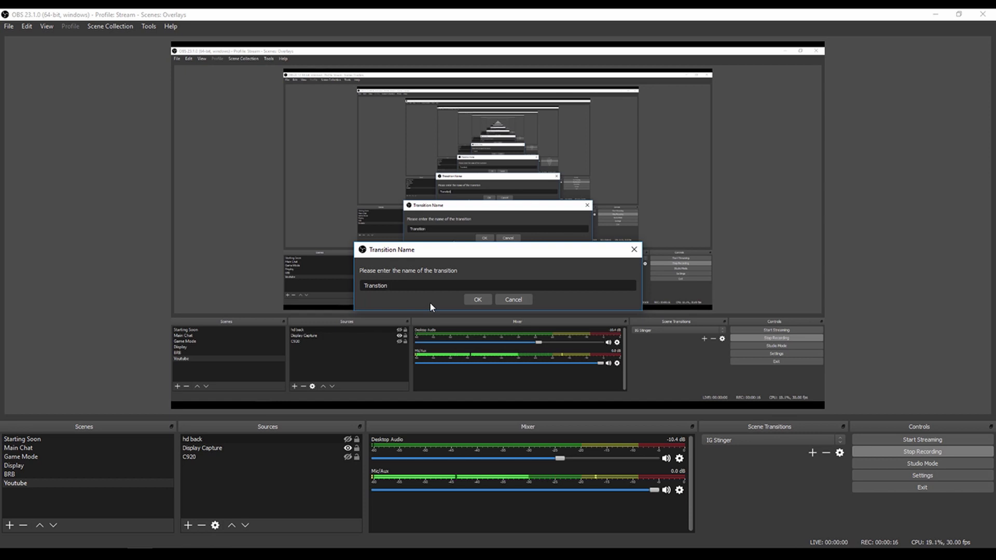
pyautogui.click(483, 300)
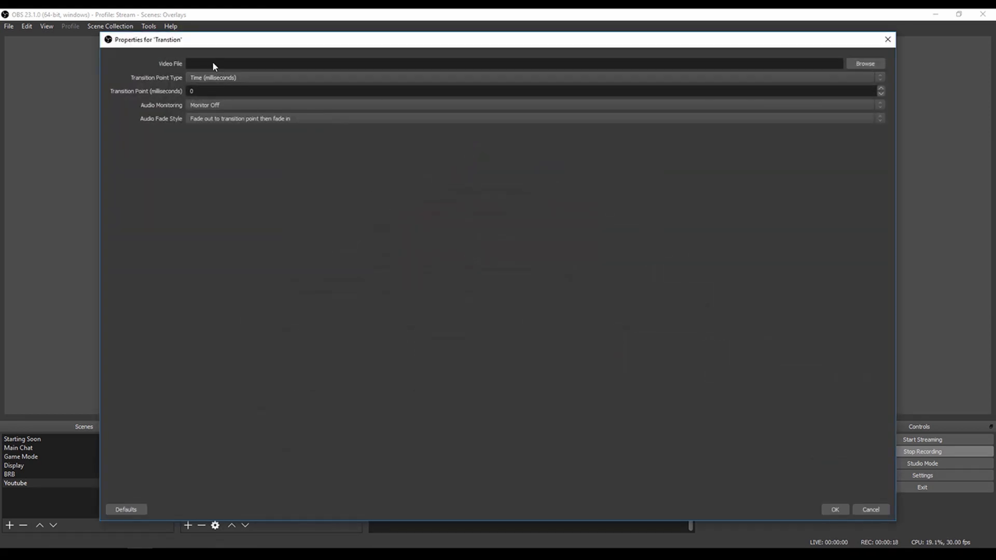
# Step: Give the stinger Transiton00000000.webm, a 1500 ms transition point and Monitor and Output audio
pyautogui.click(865, 63)
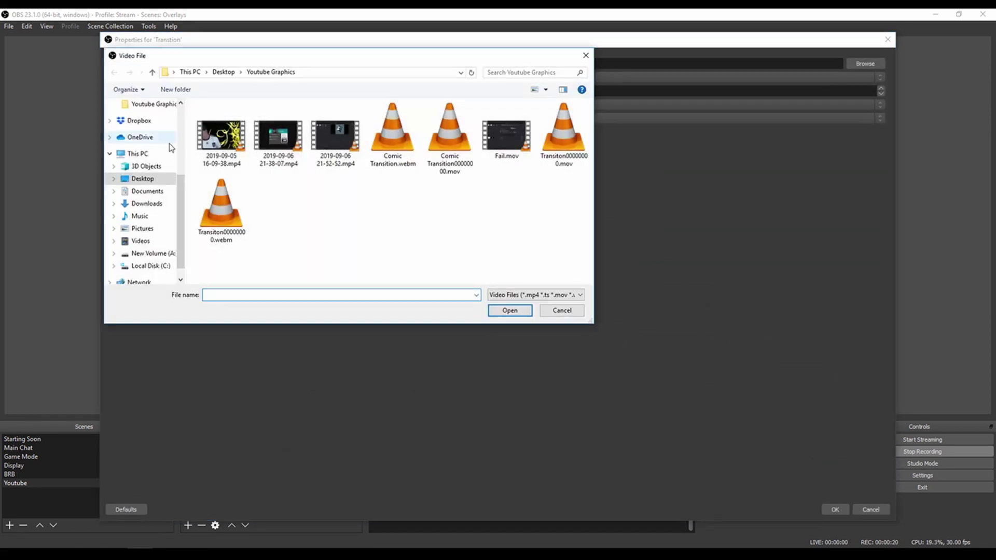
pyautogui.click(221, 208)
pyautogui.click(507, 310)
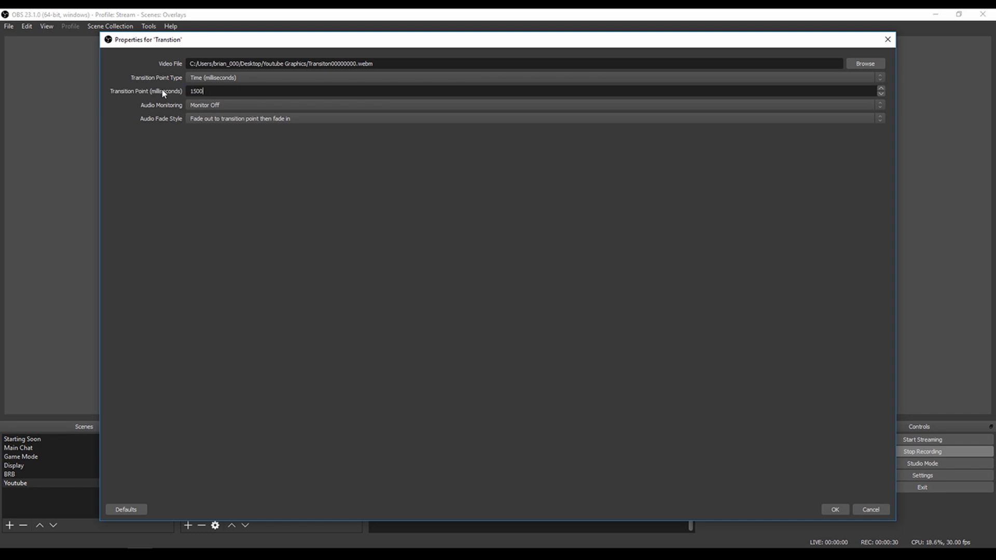
pyautogui.click(192, 105)
pyautogui.click(217, 127)
pyautogui.click(835, 509)
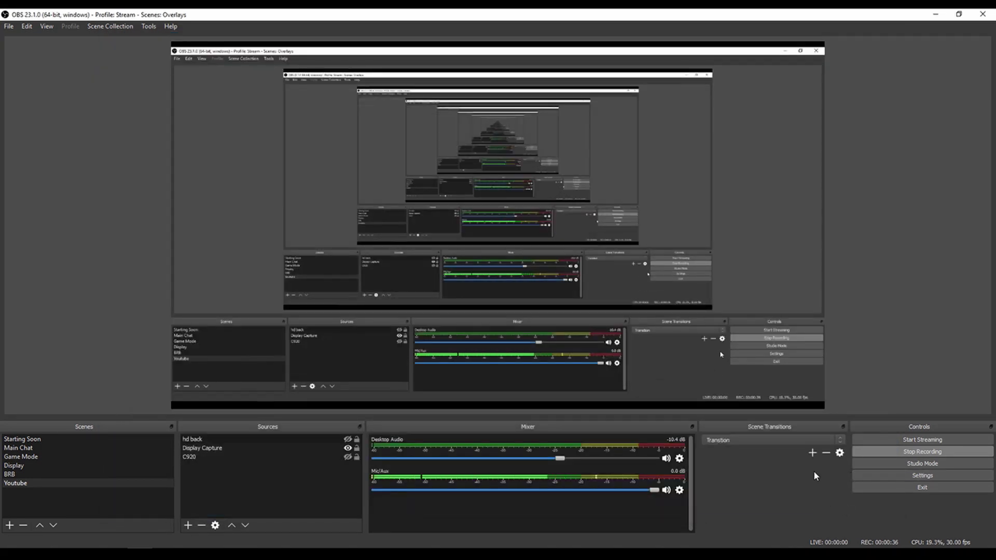
# Step: Switch to the Display scene to trigger the stinger transition
pyautogui.click(13, 466)
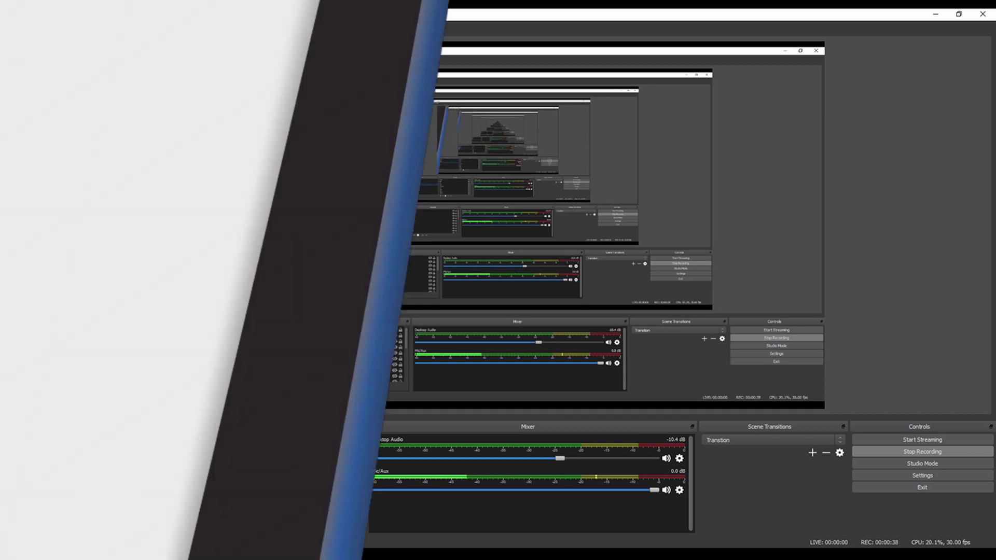